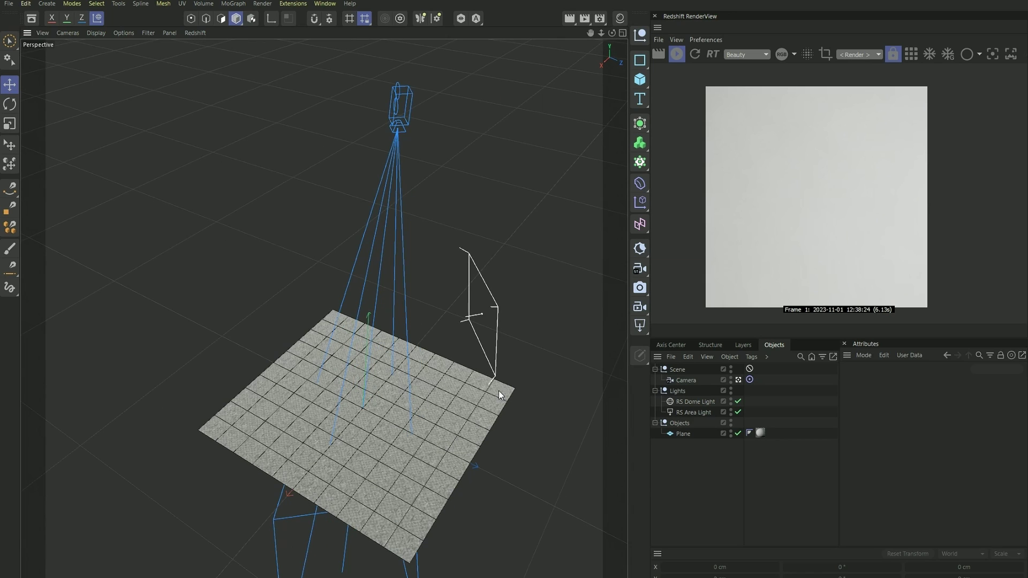
{"action": "left_click", "coordinate": [433, 425]}
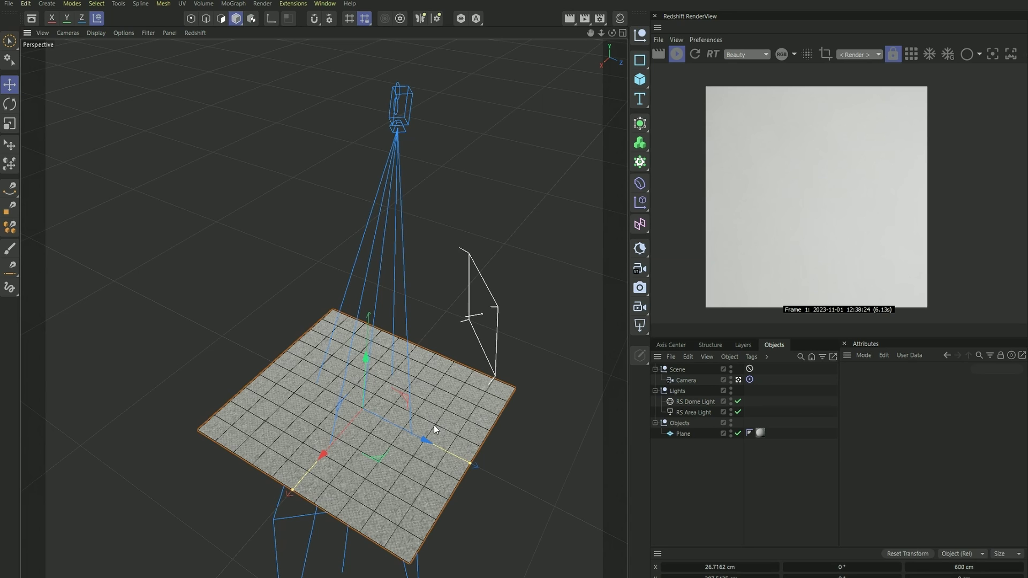
{"action": "left_click", "coordinate": [523, 338]}
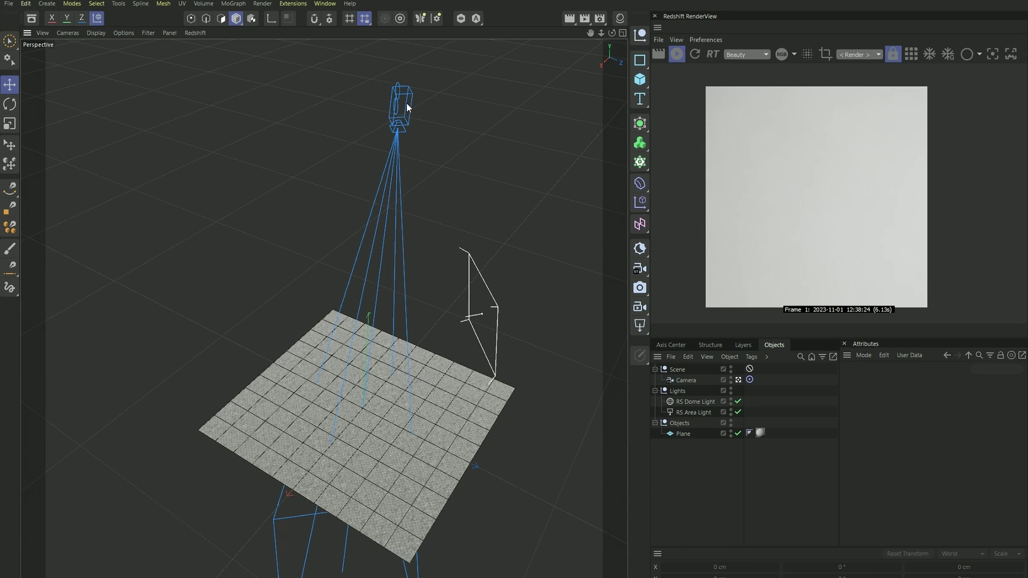
Add a Platonic primitive and raise it about 125 cm above the plane.
{"action": "left_click", "coordinate": [639, 80]}
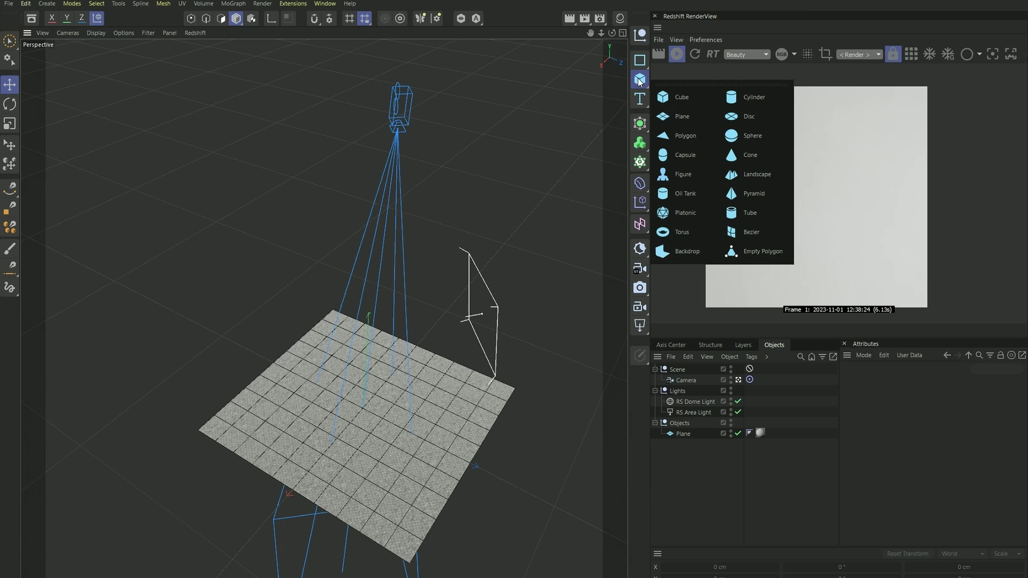
{"action": "left_click", "coordinate": [691, 213]}
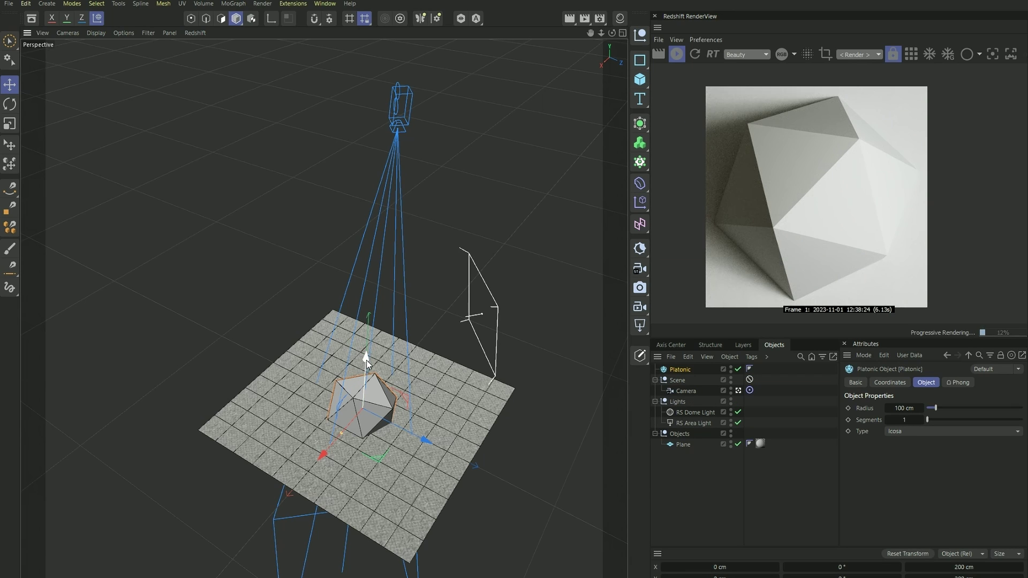
{"action": "left_click_drag", "start_coordinate": [367, 364], "coordinate": [368, 323]}
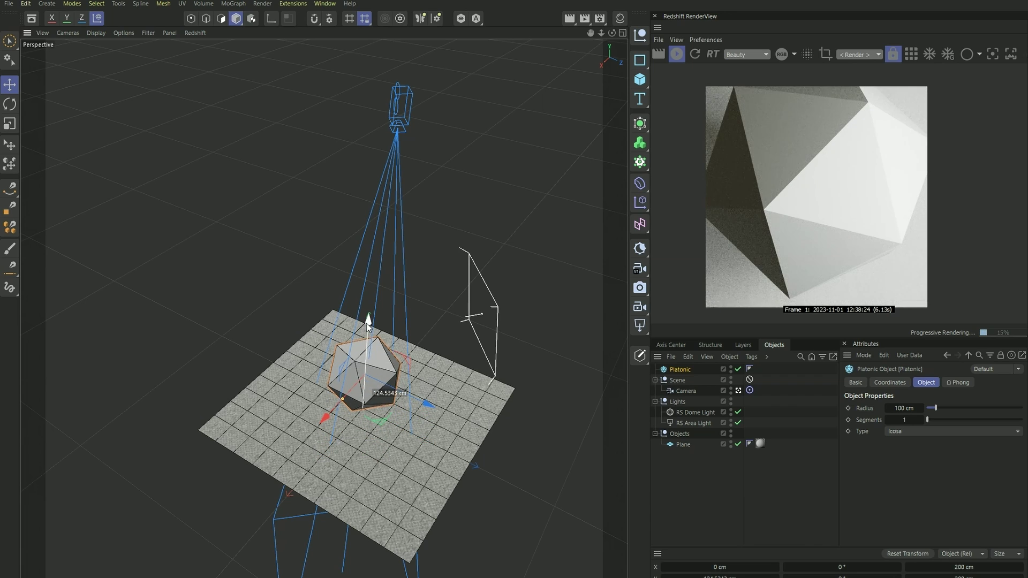
Set the Platonic's radius to 50 cm and nudge it about 16 cm along X and slightly along Z to centre it in the render.
{"action": "left_click", "coordinate": [900, 407]}
{"action": "type", "text": "50"}
{"action": "key", "text": "Return"}
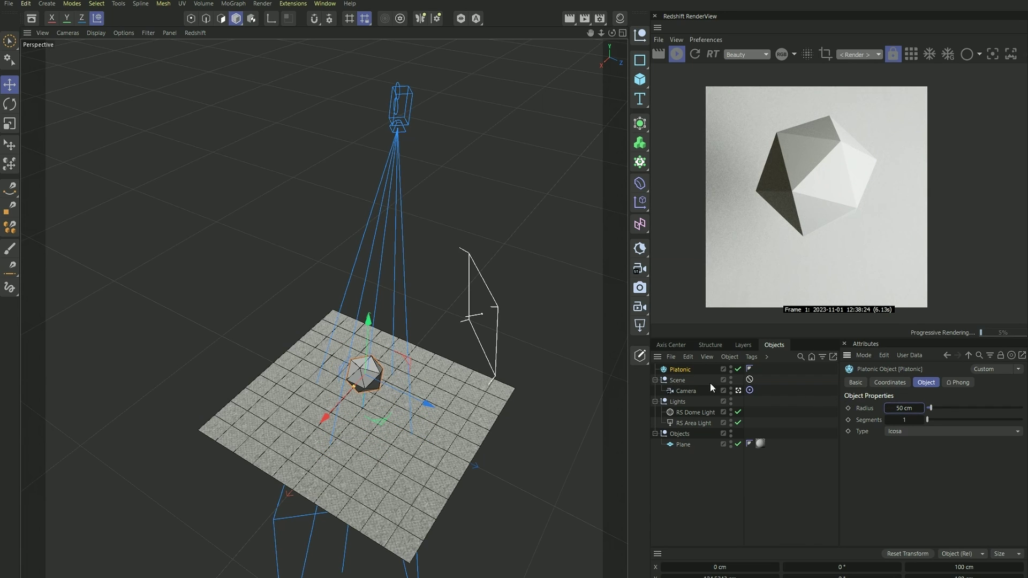
{"action": "left_click_drag", "start_coordinate": [341, 404], "coordinate": [317, 416]}
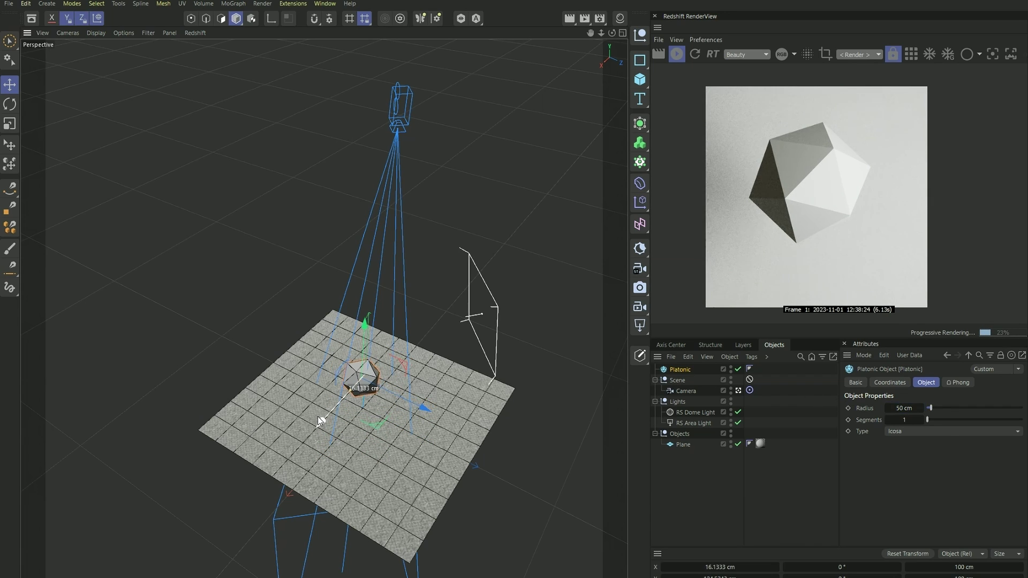
{"action": "left_click_drag", "start_coordinate": [416, 408], "coordinate": [428, 410]}
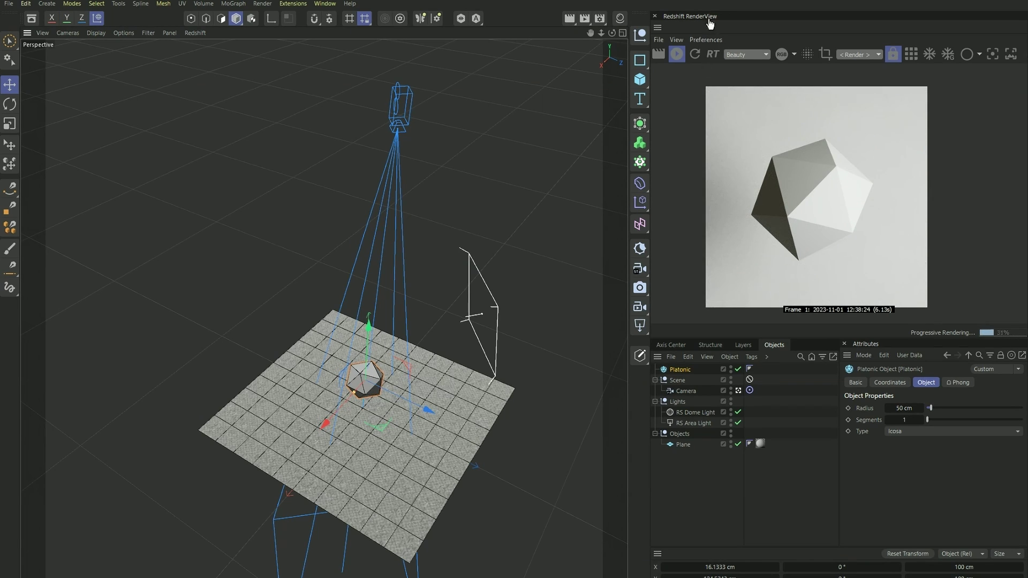
Show the scene's materials and create a new Redshift material.
{"action": "left_click", "coordinate": [619, 18]}
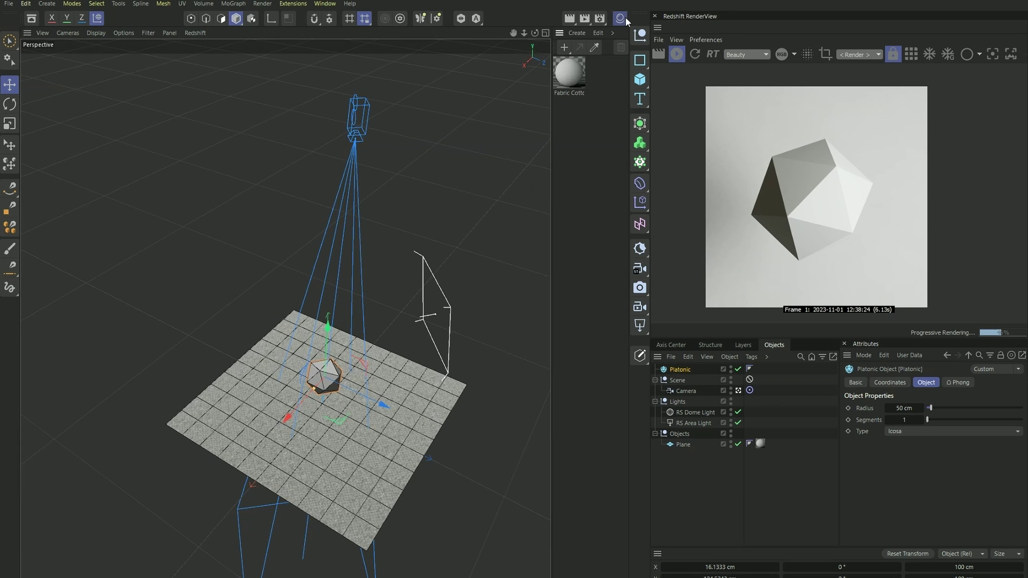
{"action": "left_click", "coordinate": [574, 34]}
{"action": "mouse_move", "coordinate": [629, 88]}
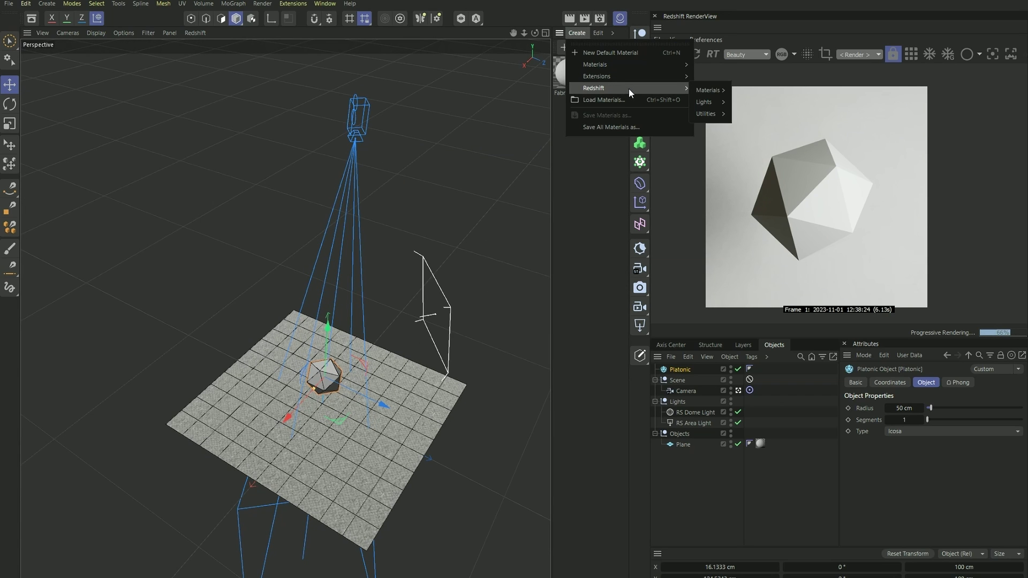
{"action": "left_click", "coordinate": [752, 93]}
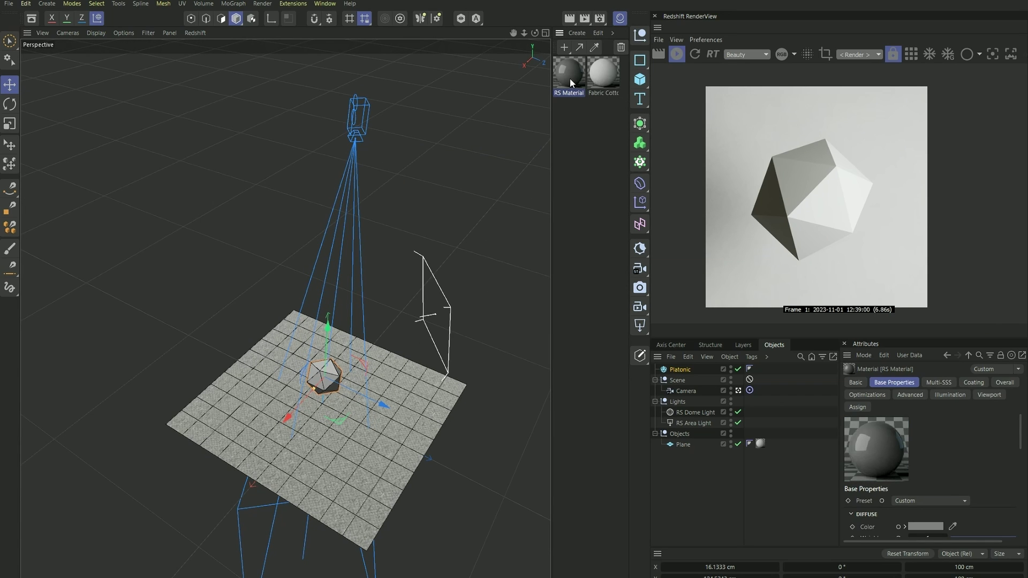
Apply the RS Material to the Platonic and place the Platonic inside the Objects group.
{"action": "left_click_drag", "start_coordinate": [571, 80], "coordinate": [623, 256]}
{"action": "left_click_drag", "start_coordinate": [688, 371], "coordinate": [687, 370]}
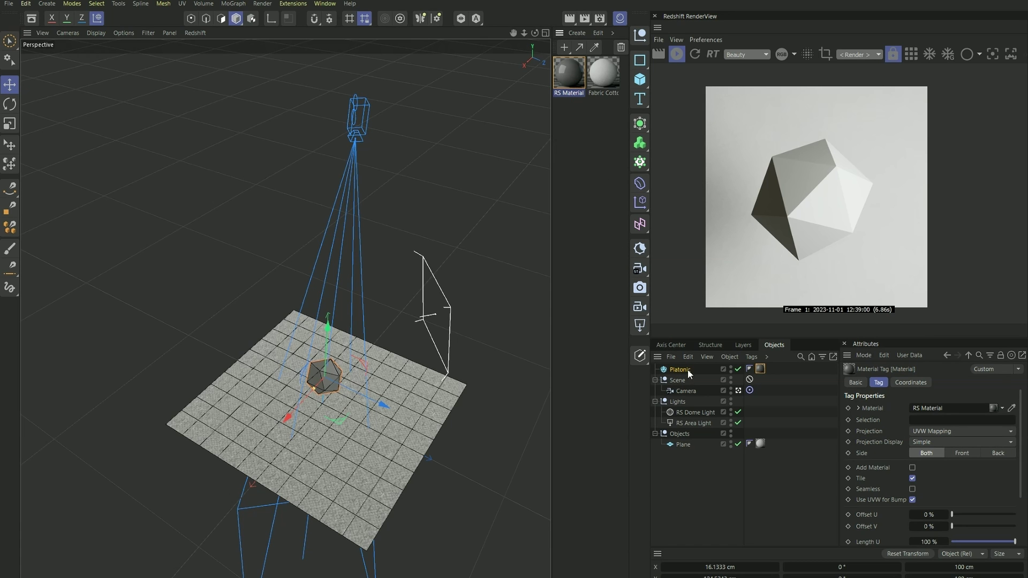
{"action": "left_click_drag", "start_coordinate": [760, 369], "coordinate": [689, 432]}
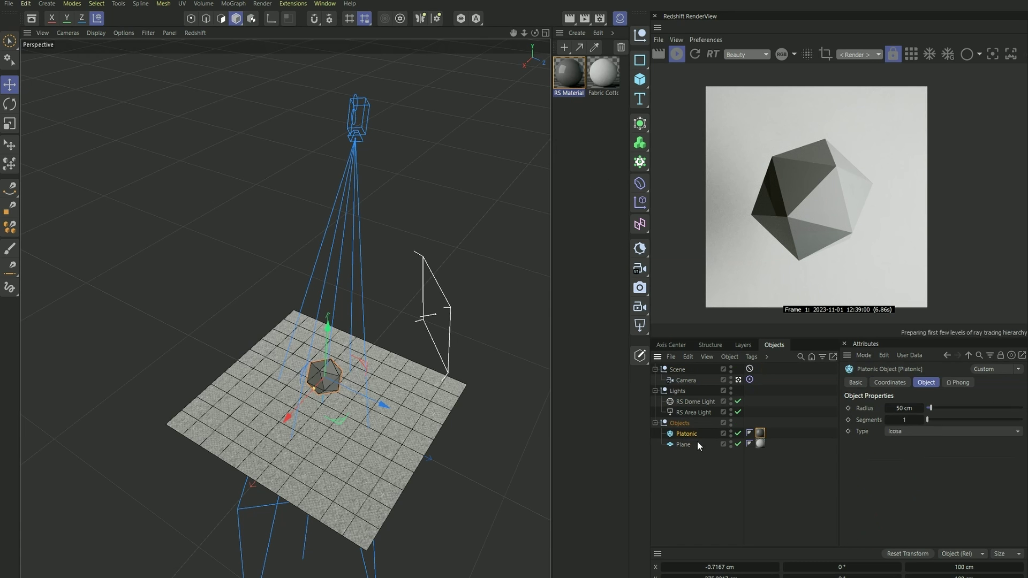
Enlarge the material's settings area, and set the RS Material's diffuse weight to 0 and refraction weight to 1.
{"action": "double_click", "coordinate": [760, 433]}
{"action": "left_click_drag", "start_coordinate": [629, 399], "coordinate": [547, 399]}
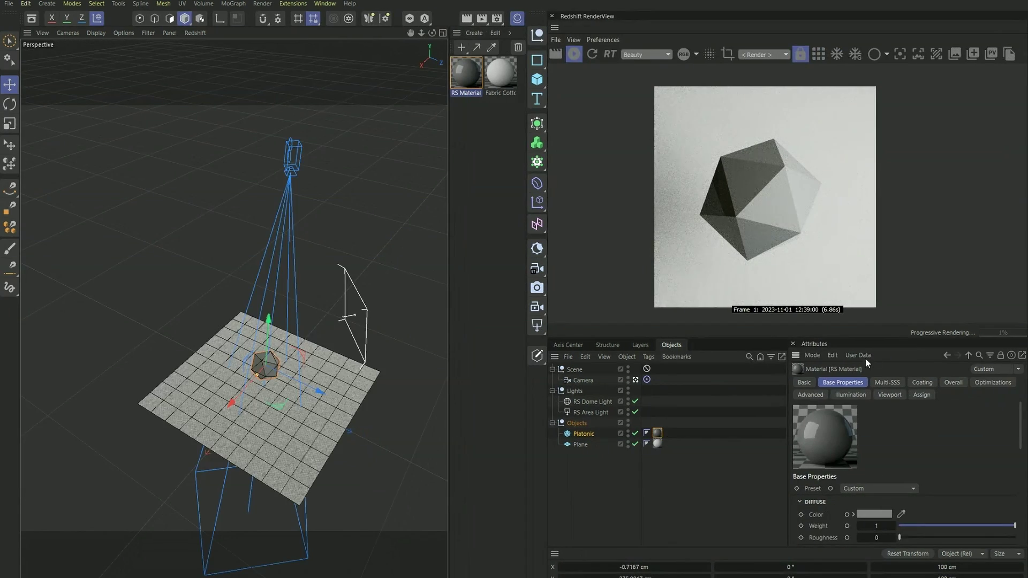
{"action": "left_click_drag", "start_coordinate": [878, 338], "coordinate": [878, 270]}
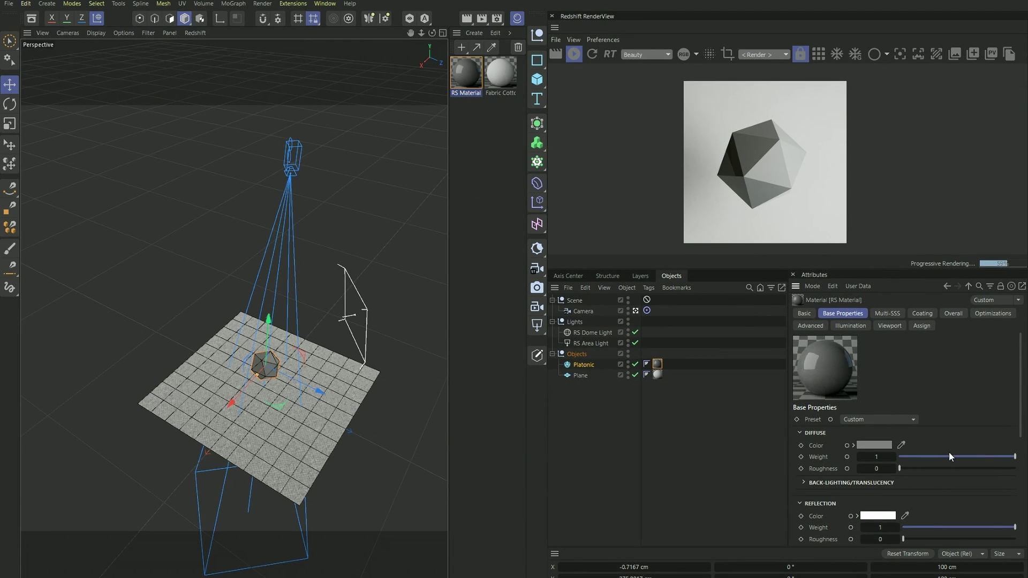
{"action": "left_click_drag", "start_coordinate": [949, 457], "coordinate": [864, 458]}
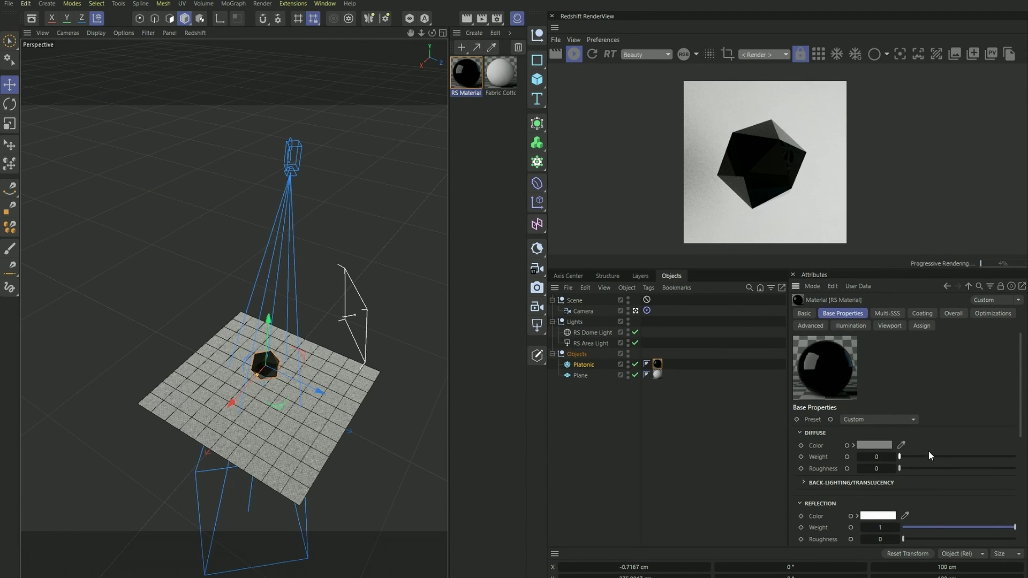
{"action": "scroll", "coordinate": [924, 432], "scroll_direction": "down", "scroll_amount": 5}
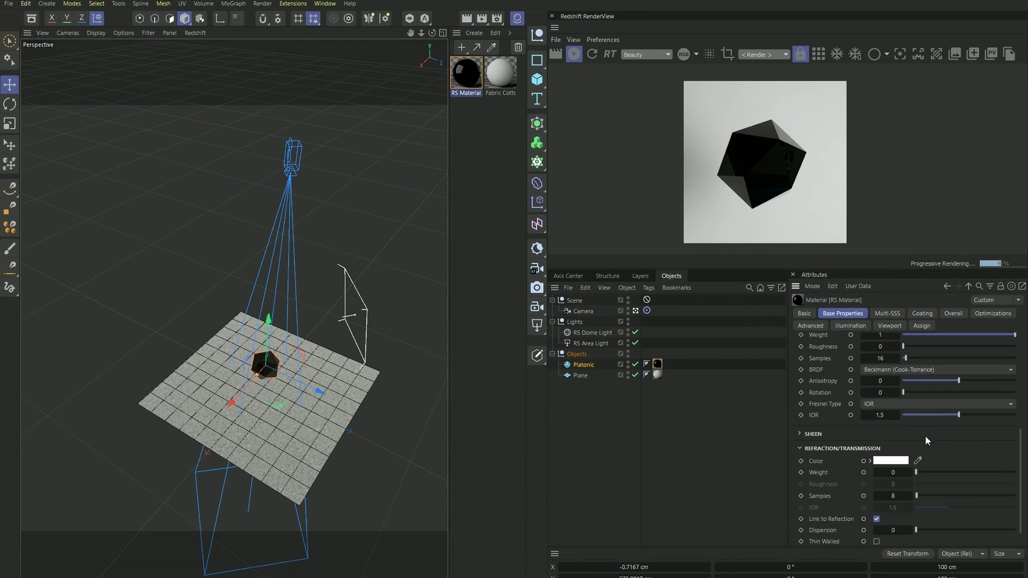
{"action": "left_click_drag", "start_coordinate": [934, 471], "coordinate": [1017, 472]}
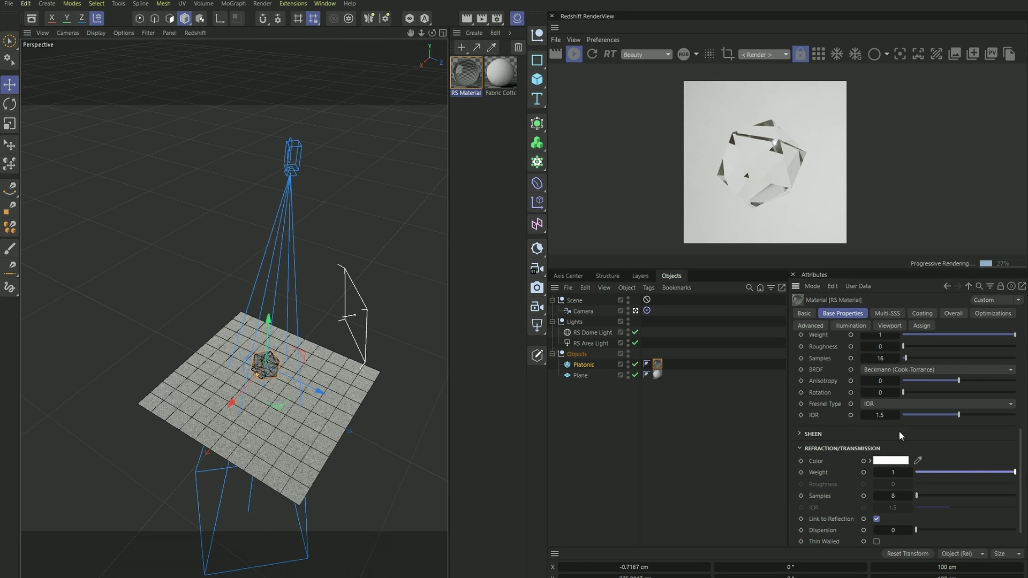
Unlink the material's refraction from its reflection and set the refraction IOR to 2.418.
{"action": "scroll", "coordinate": [892, 432], "scroll_direction": "down", "scroll_amount": 2}
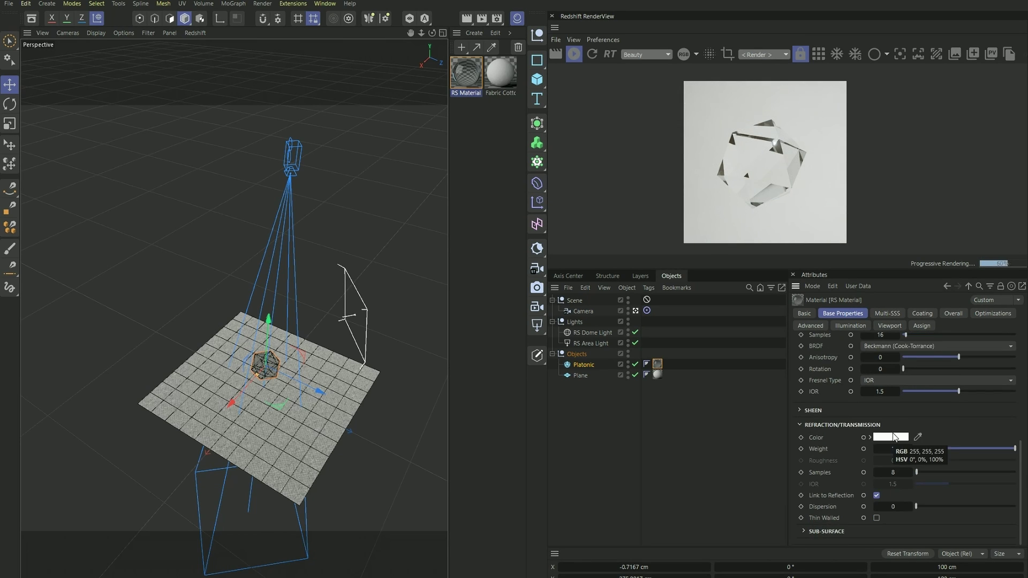
{"action": "left_click", "coordinate": [877, 495]}
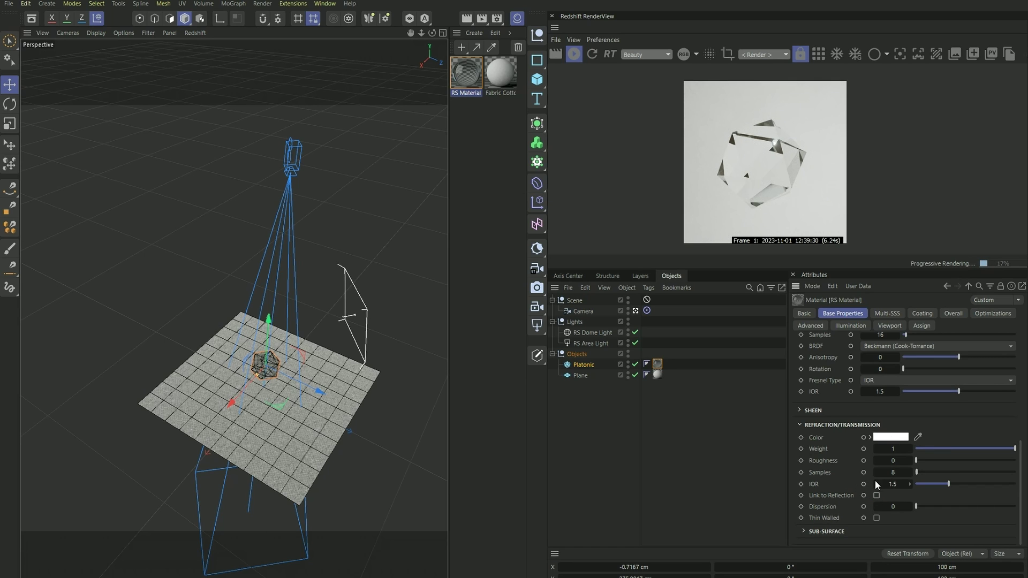
{"action": "left_click", "coordinate": [891, 484]}
{"action": "type", "text": "2.418"}
{"action": "key", "text": "Return"}
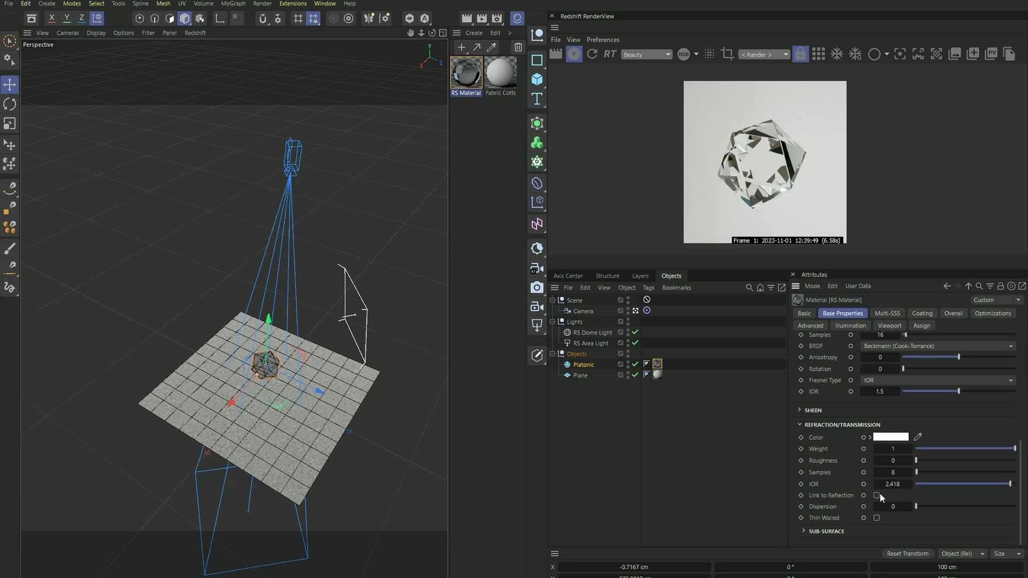
Try a refraction dispersion of 1 on the material, and raise it to 5.
{"action": "left_click", "coordinate": [895, 510]}
{"action": "type", "text": "1"}
{"action": "key", "text": "Return"}
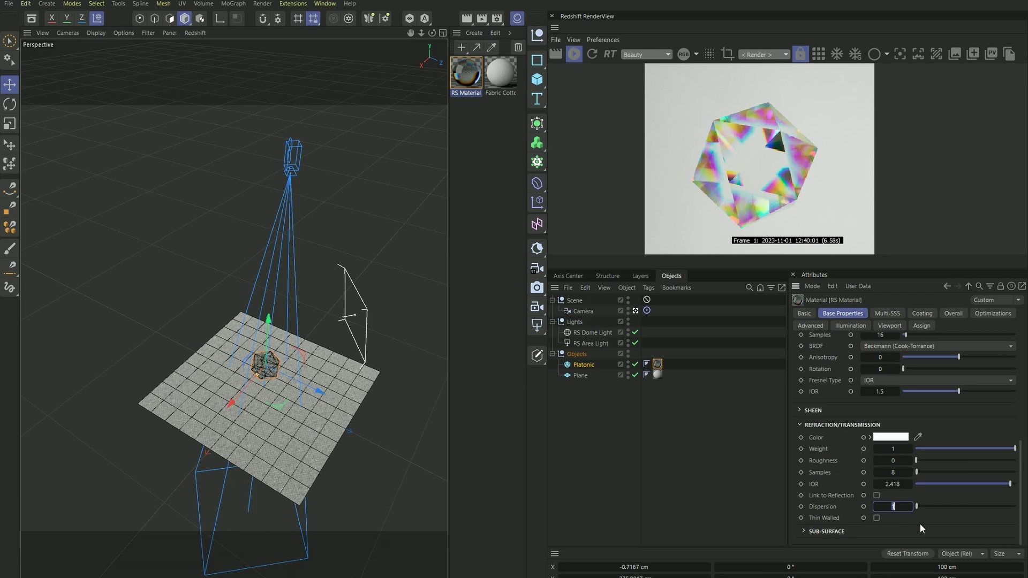
{"action": "type", "text": "5"}
{"action": "key", "text": "Return"}
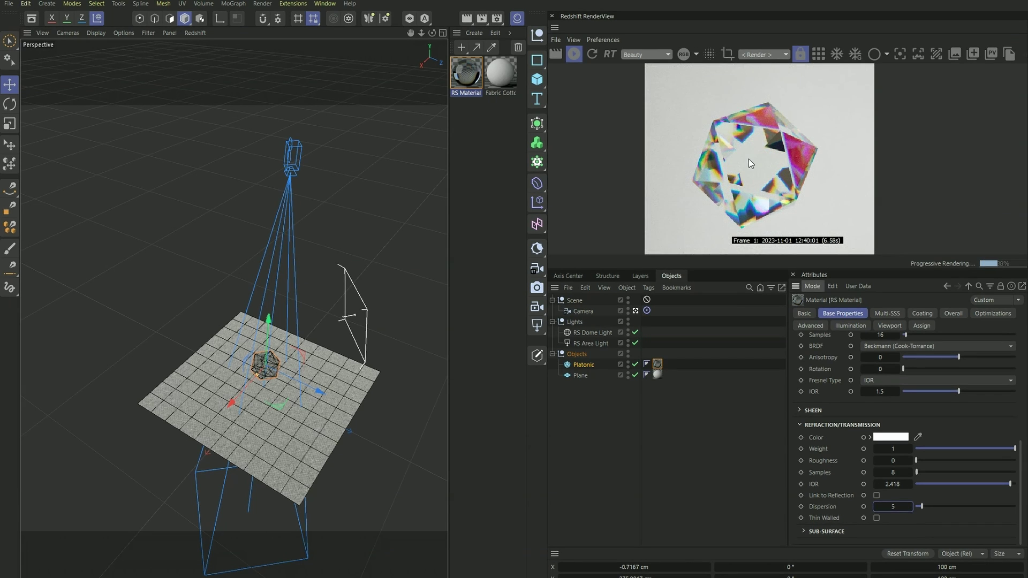
{"action": "scroll", "coordinate": [750, 158], "scroll_direction": "down", "scroll_amount": 2}
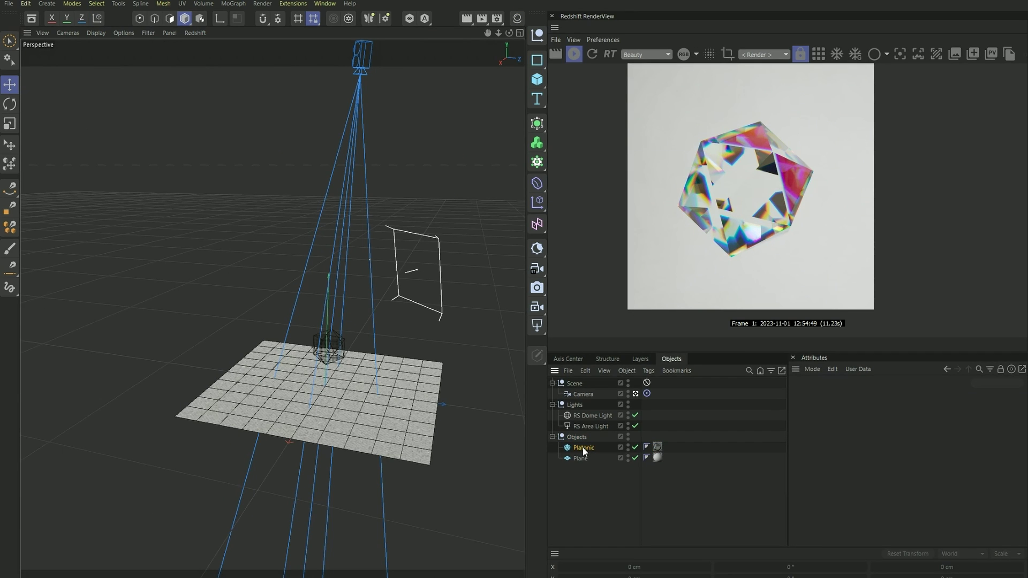
Add an RS Object render tag to the Platonic.
{"action": "right_click", "coordinate": [582, 447]}
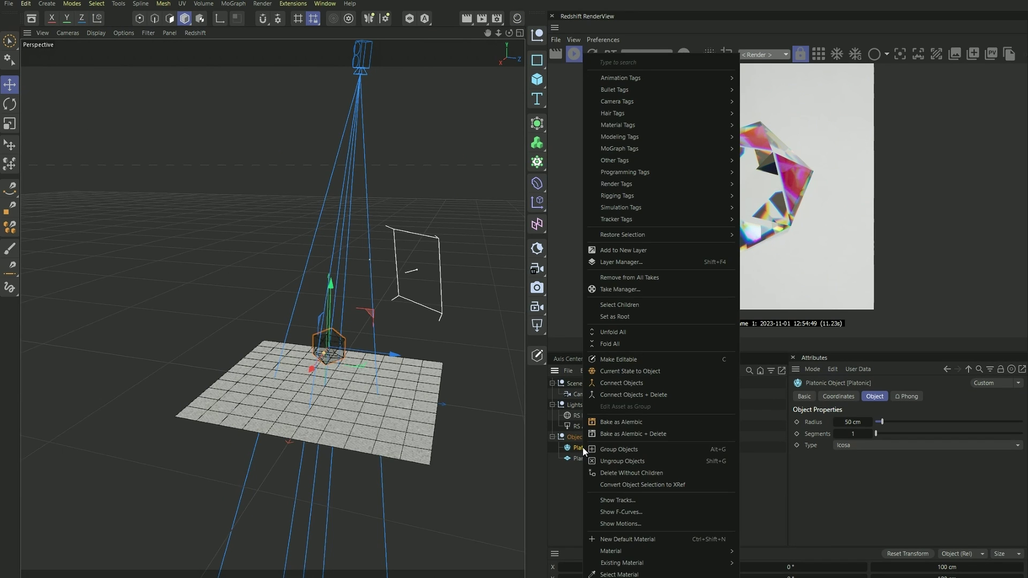
{"action": "type", "text": "rs"}
{"action": "mouse_move", "coordinate": [683, 88]}
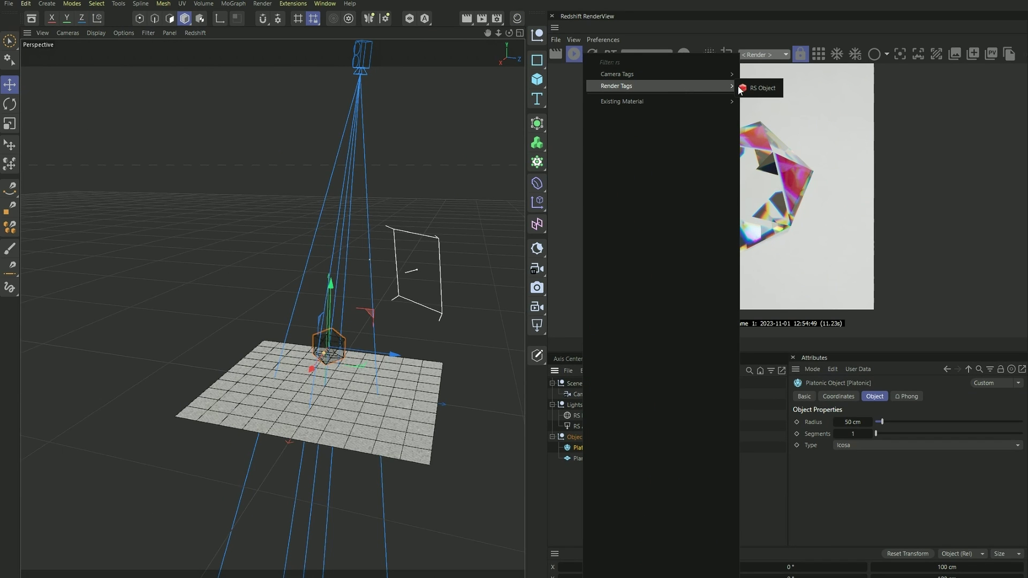
{"action": "left_click", "coordinate": [752, 87]}
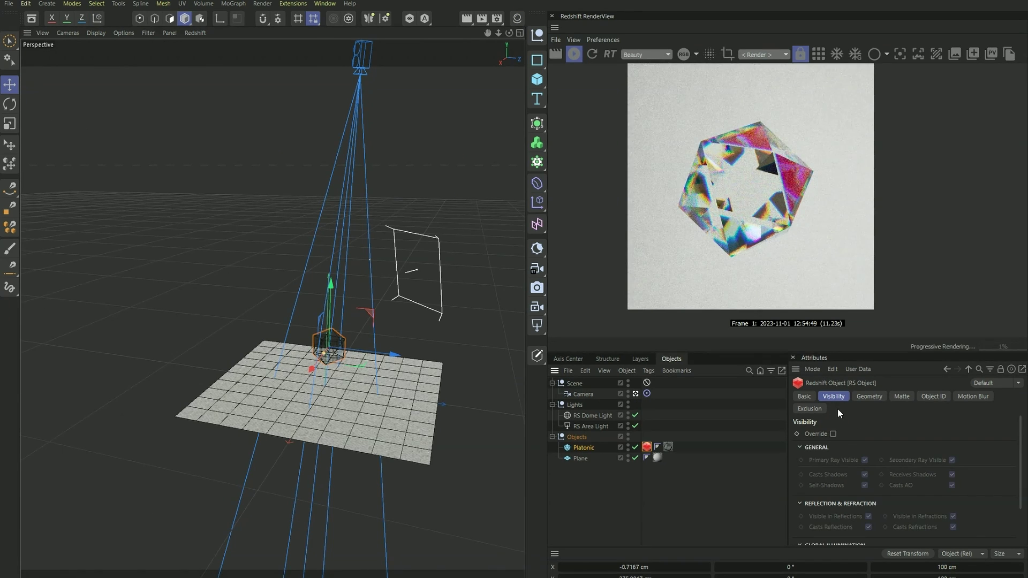
Override the Platonic's visibility in its RS Object tag and let it cast caustic photons.
{"action": "left_click", "coordinate": [833, 433]}
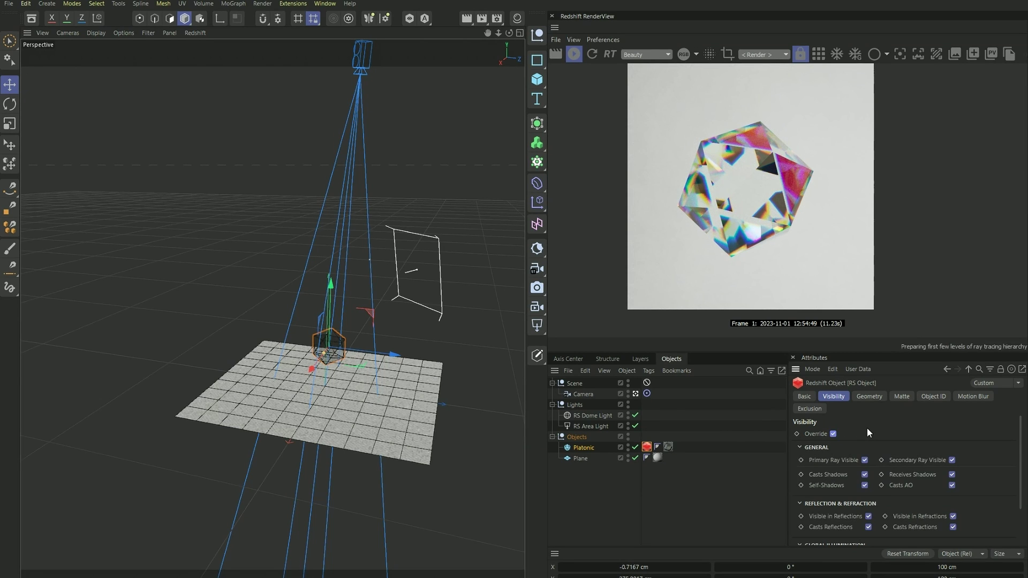
{"action": "scroll", "coordinate": [866, 428], "scroll_direction": "down", "scroll_amount": 2}
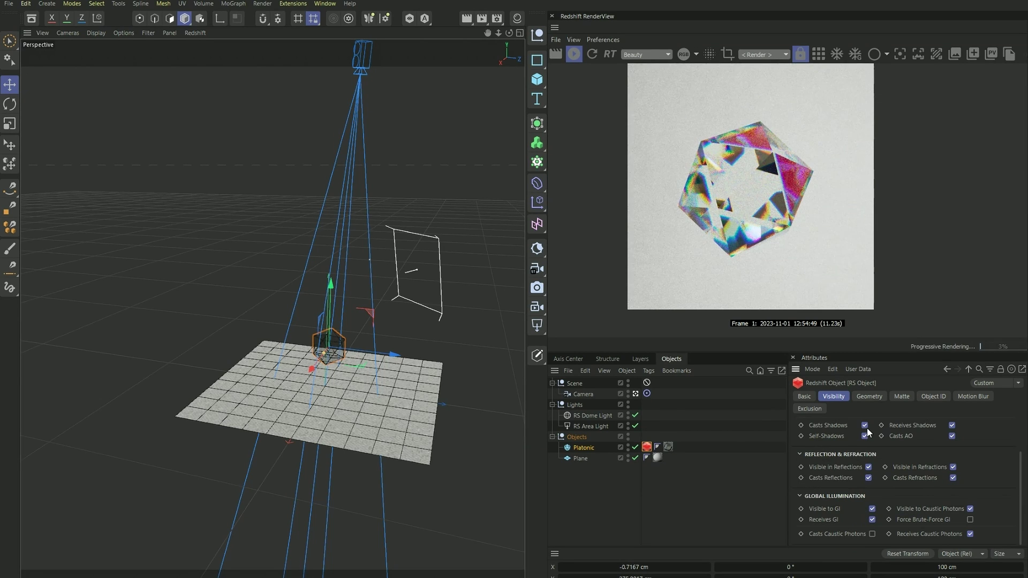
{"action": "left_click", "coordinate": [871, 534]}
Enable caustics in the advanced Redshift render settings and close the settings.
{"action": "left_click", "coordinate": [496, 19]}
{"action": "left_click_drag", "start_coordinate": [617, 12], "coordinate": [533, 136]}
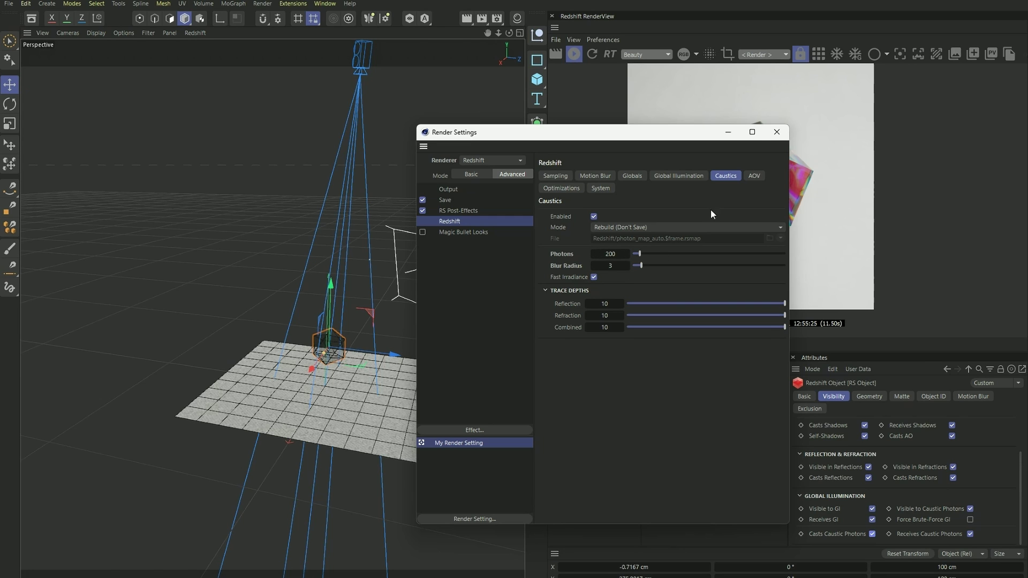
{"action": "left_click", "coordinate": [776, 132]}
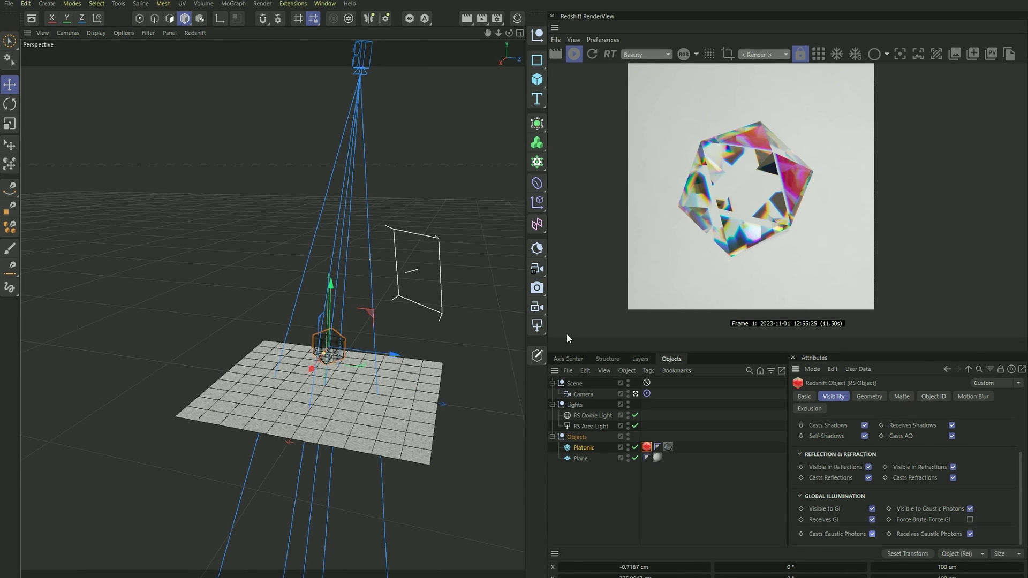
Add a Redshift spot light and place it inside the Lights group.
{"action": "left_click", "coordinate": [538, 325]}
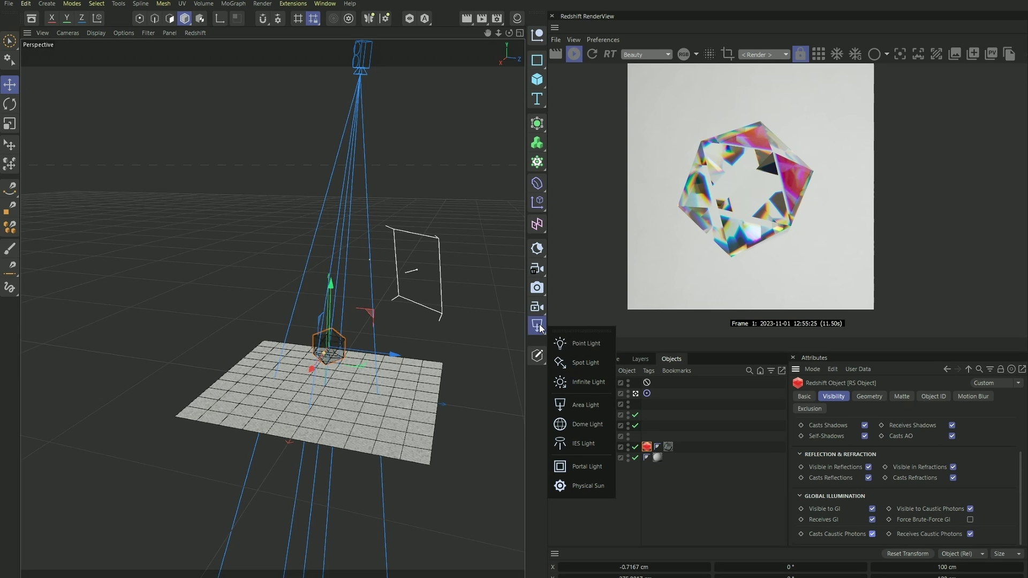
{"action": "left_click", "coordinate": [586, 362]}
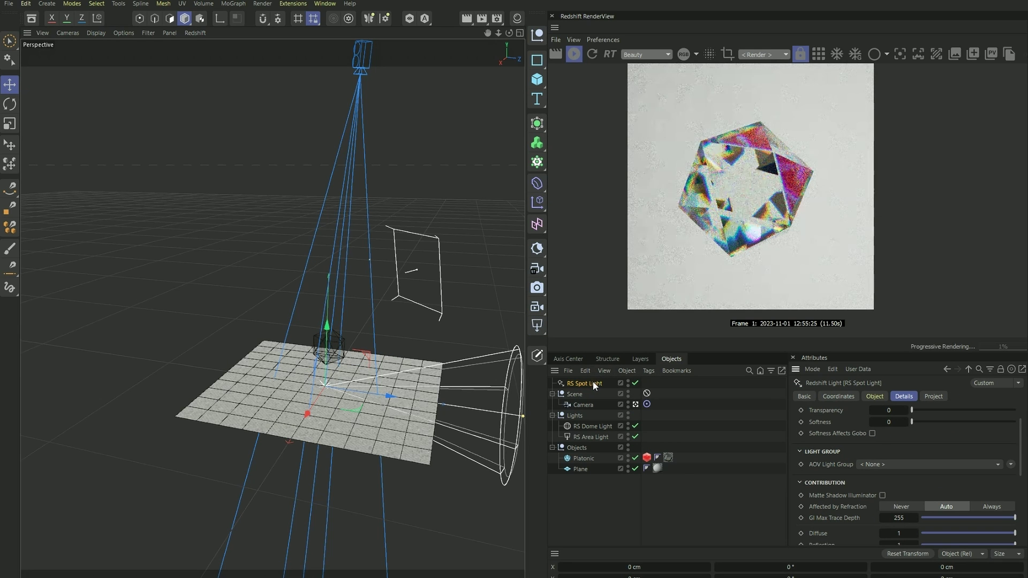
{"action": "left_click_drag", "start_coordinate": [592, 381], "coordinate": [599, 416]}
Add a Target tag to the RS Spot Light with the Platonic as target object, and move the light up above the Platonic.
{"action": "right_click", "coordinate": [598, 415]}
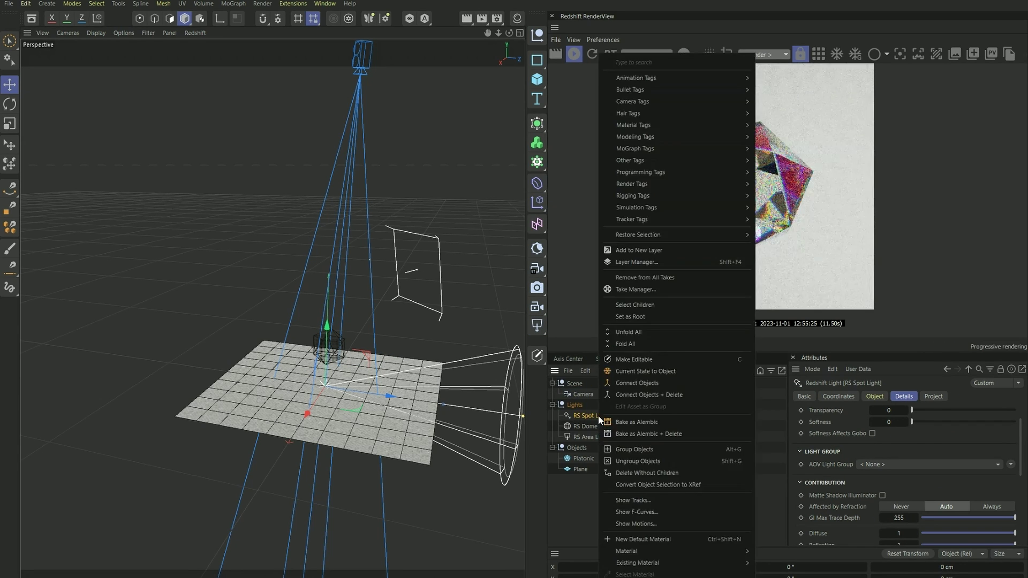
{"action": "type", "text": "target"}
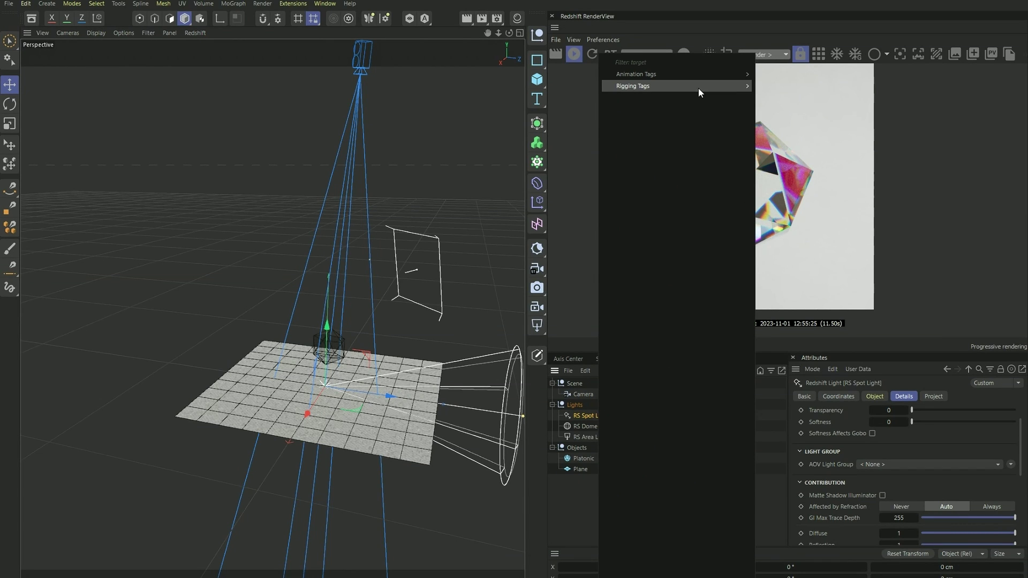
{"action": "left_click", "coordinate": [765, 73]}
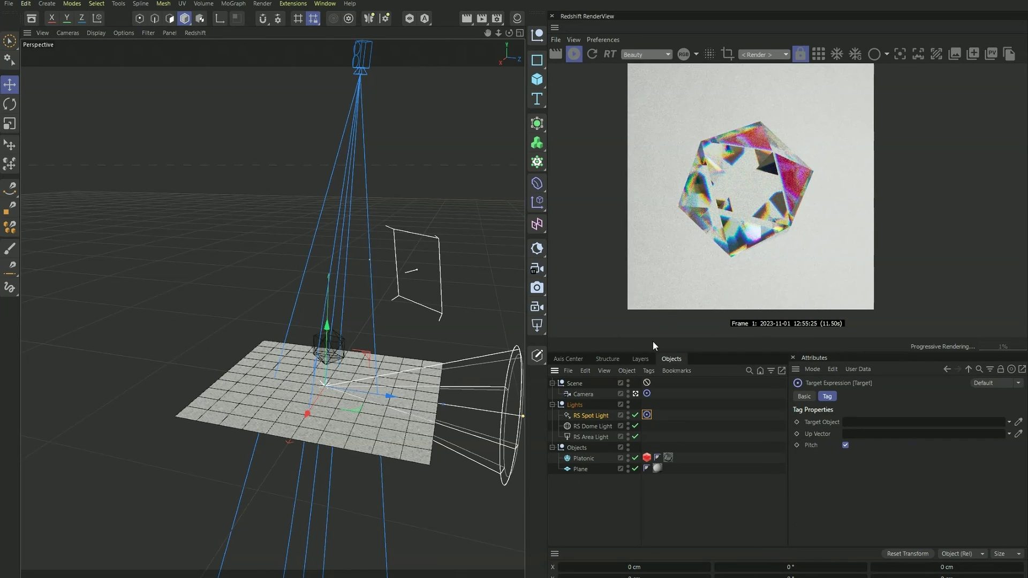
{"action": "left_click_drag", "start_coordinate": [589, 460], "coordinate": [862, 422]}
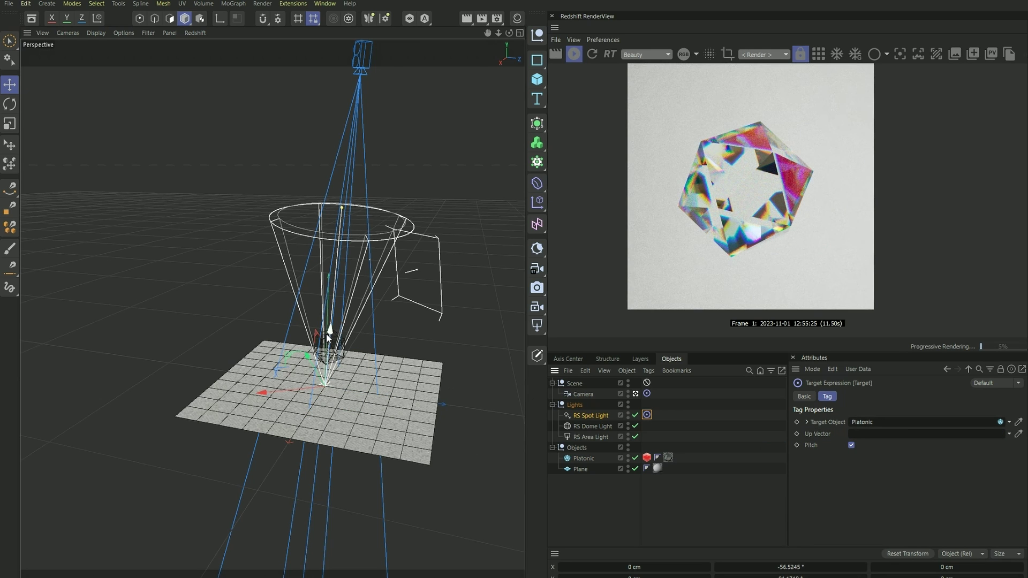
{"action": "left_click_drag", "start_coordinate": [328, 338], "coordinate": [338, 160]}
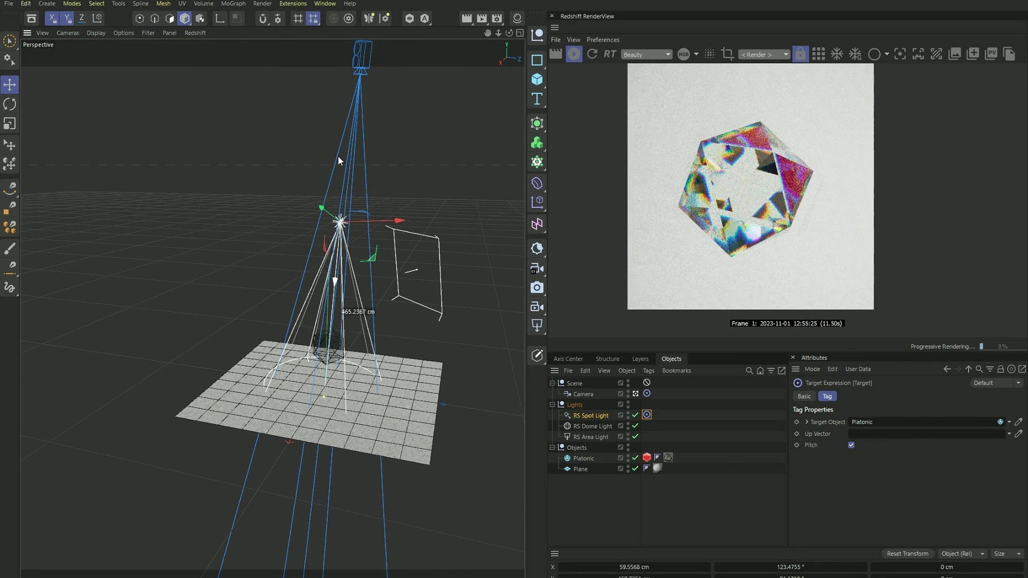
{"action": "left_click_drag", "start_coordinate": [341, 221], "coordinate": [318, 222]}
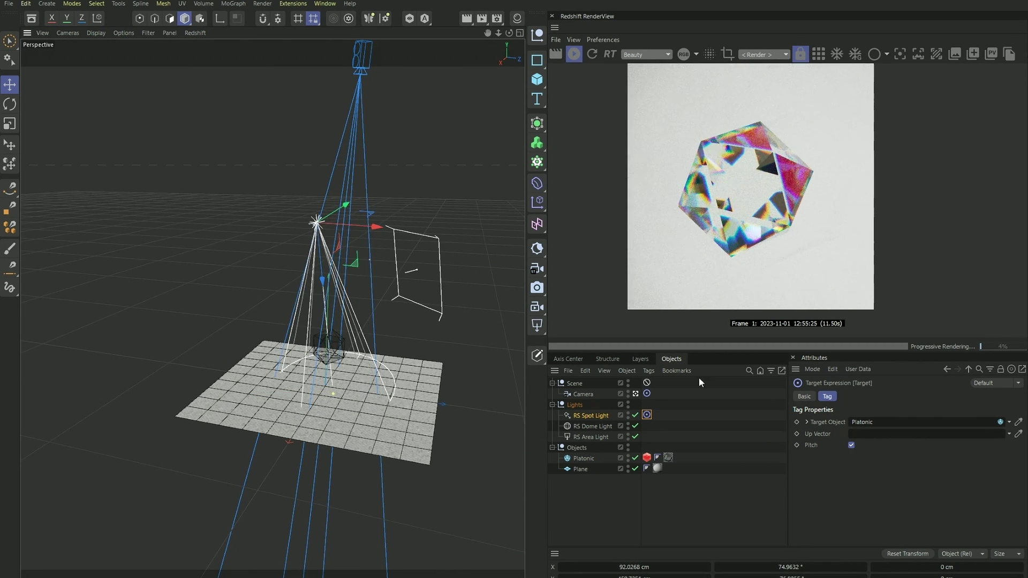
Enable caustic photons in the RS Spot Light's details with an intensity of 10 and 1000000 photons.
{"action": "left_click", "coordinate": [585, 416]}
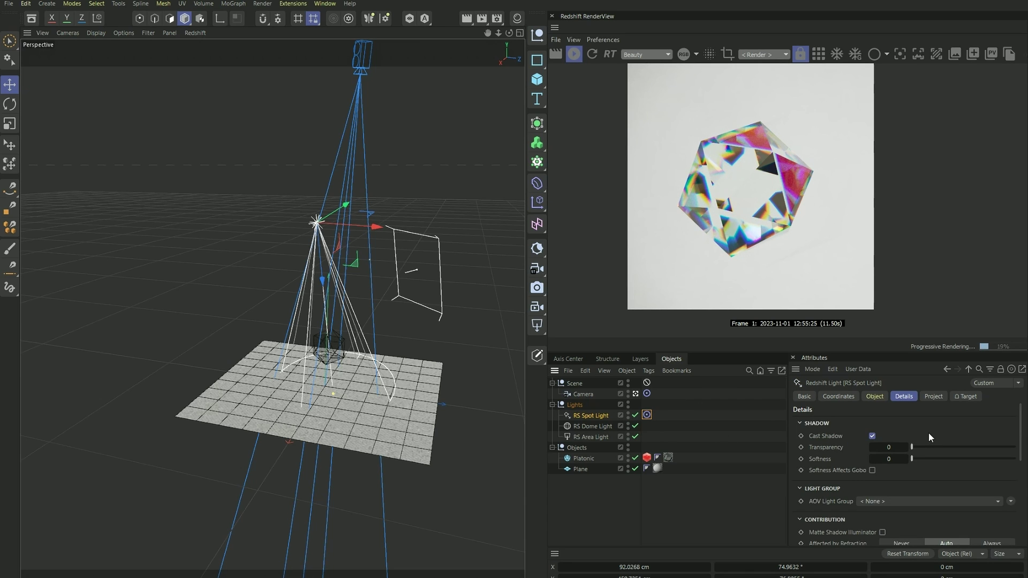
{"action": "scroll", "coordinate": [928, 430], "scroll_direction": "down", "scroll_amount": 4}
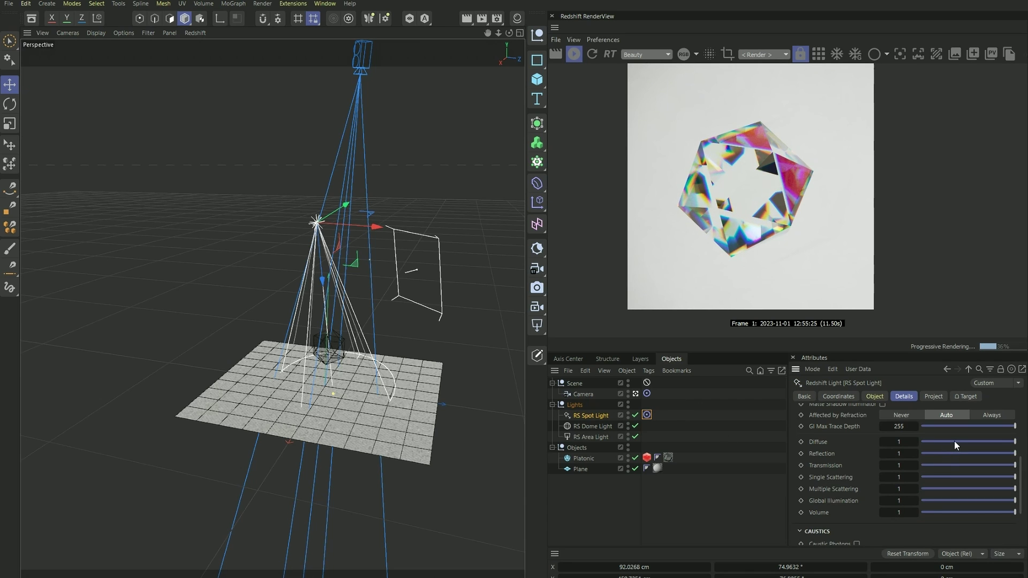
{"action": "left_click_drag", "start_coordinate": [954, 441], "coordinate": [859, 460]}
{"action": "scroll", "coordinate": [860, 457], "scroll_direction": "down", "scroll_amount": 3}
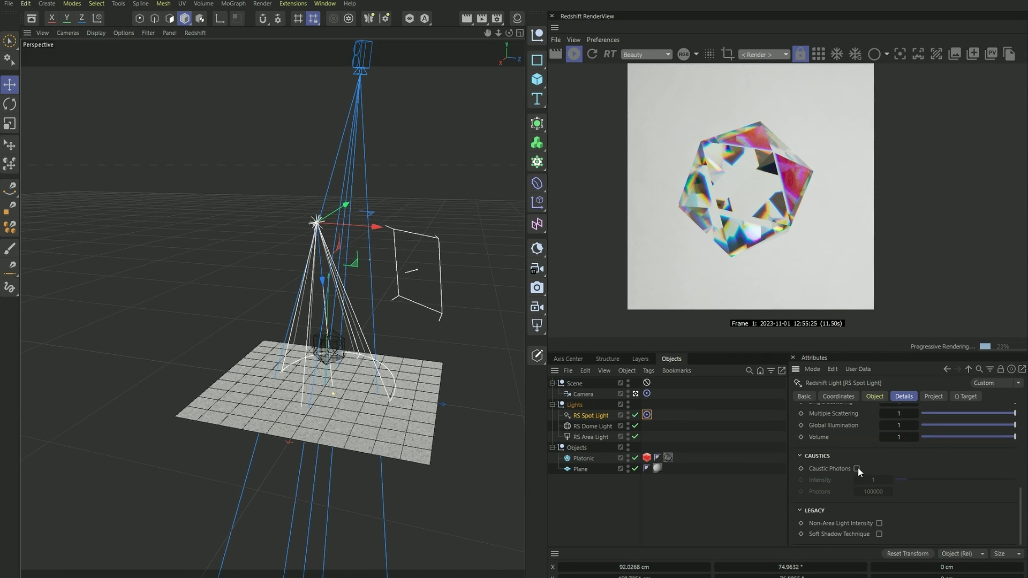
{"action": "left_click", "coordinate": [857, 468]}
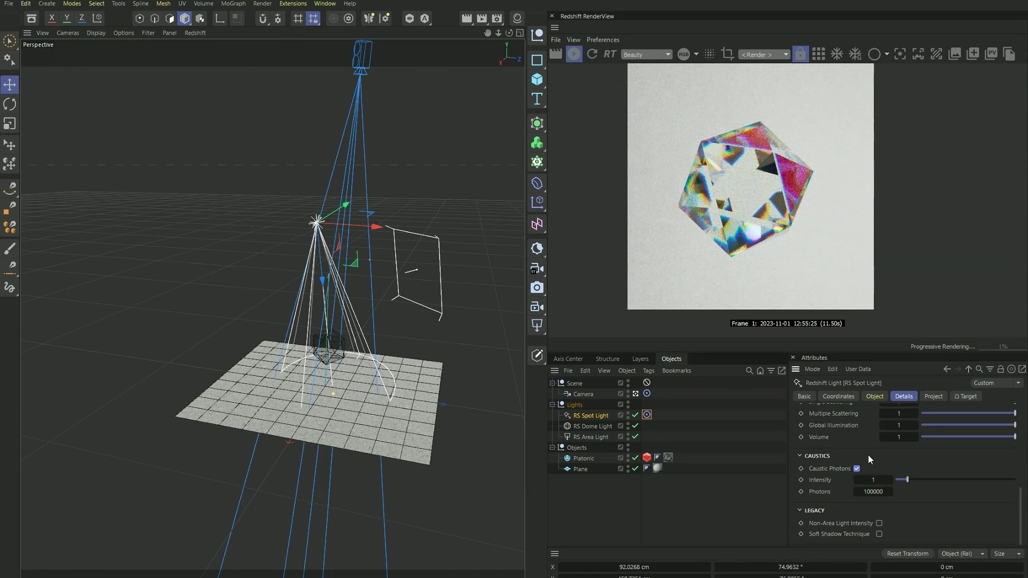
{"action": "type", "text": "10"}
{"action": "key", "text": "Return"}
{"action": "left_click", "coordinate": [873, 492]}
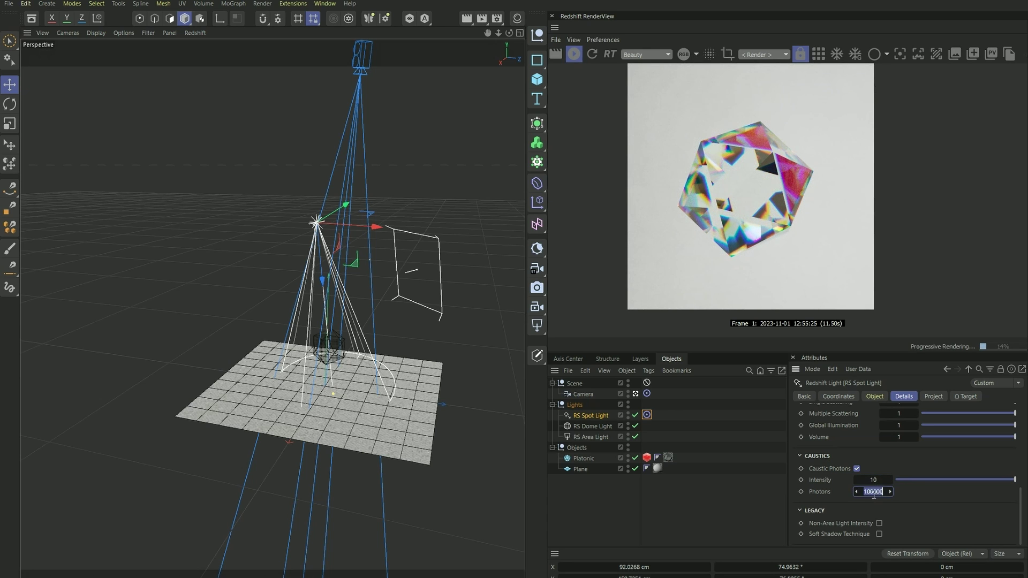
{"action": "left_click", "coordinate": [874, 496]}
{"action": "type", "text": "0"}
{"action": "key", "text": "Return"}
Switch the Redshift RenderView to bucket rendering and inspect the caustics around the Platonic.
{"action": "left_click", "coordinate": [821, 51]}
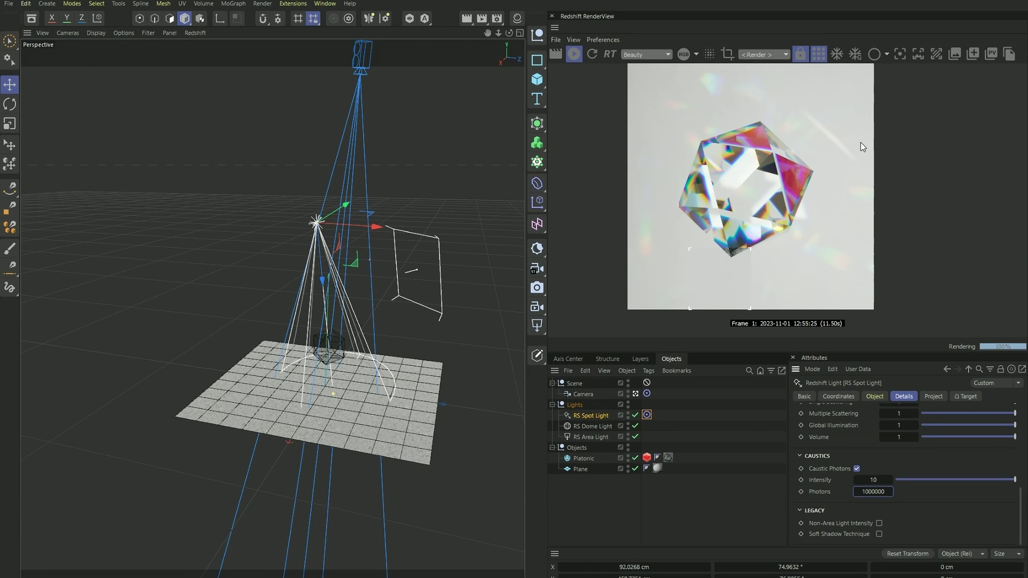
{"action": "scroll", "coordinate": [835, 257], "scroll_direction": "up", "scroll_amount": 5}
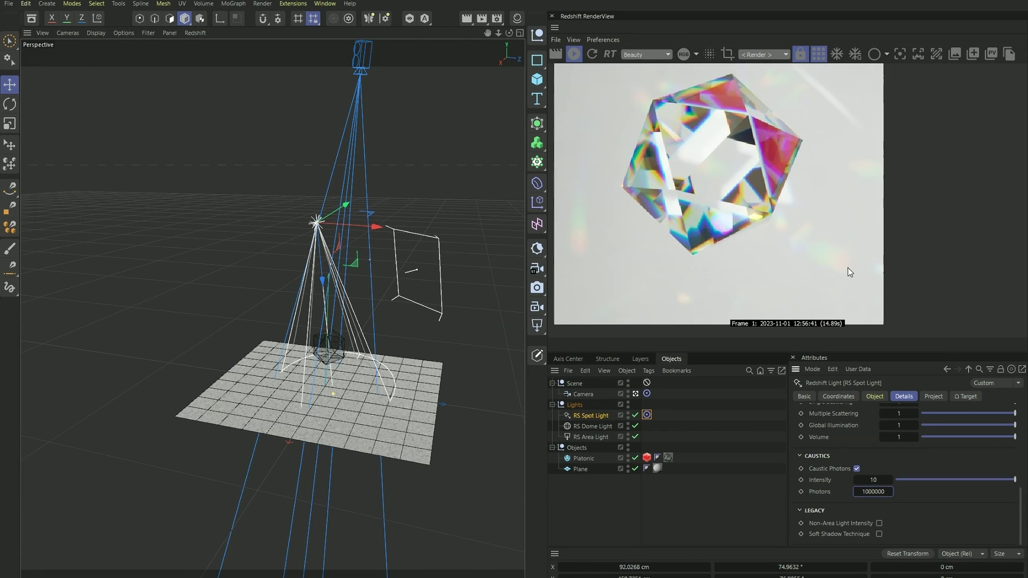
{"action": "scroll", "coordinate": [845, 256], "scroll_direction": "down", "scroll_amount": 5}
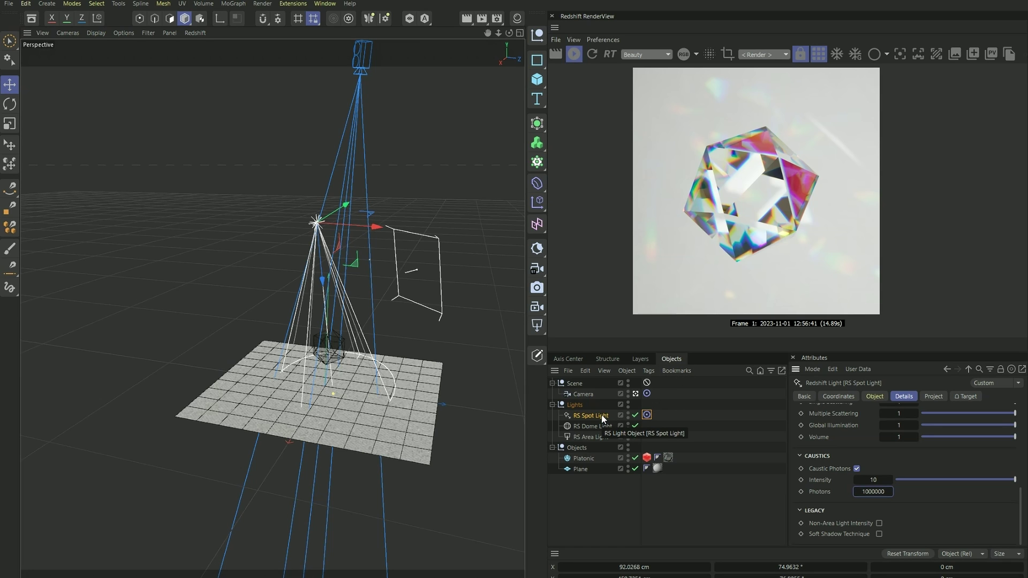
Duplicate the RS Spot Light within the Lights group and move the copy sideways, beside the original above the Platonic.
{"action": "left_click_drag", "start_coordinate": [602, 418], "coordinate": [612, 410], "text": "ctrl"}
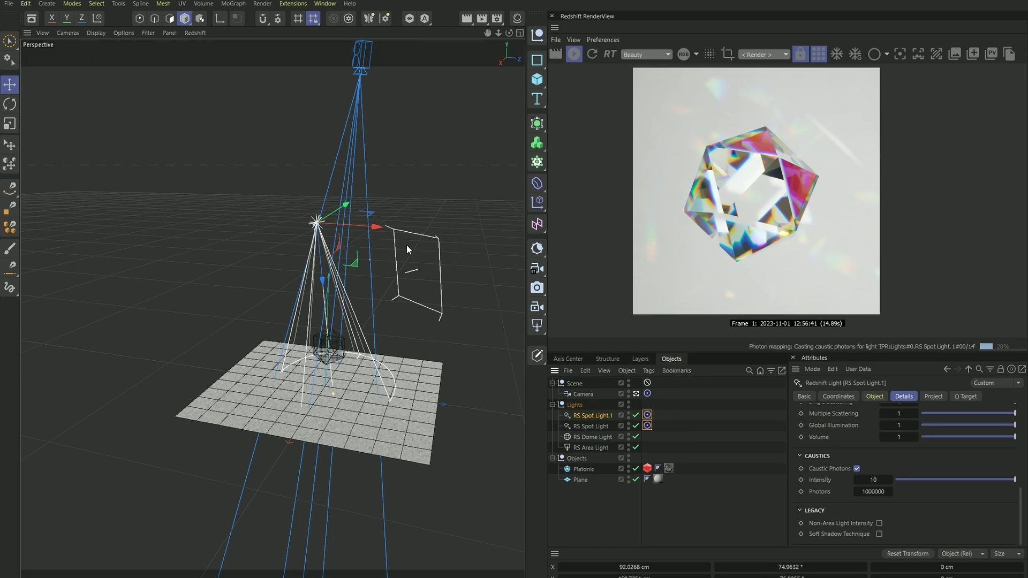
{"action": "left_click_drag", "start_coordinate": [317, 221], "coordinate": [357, 210]}
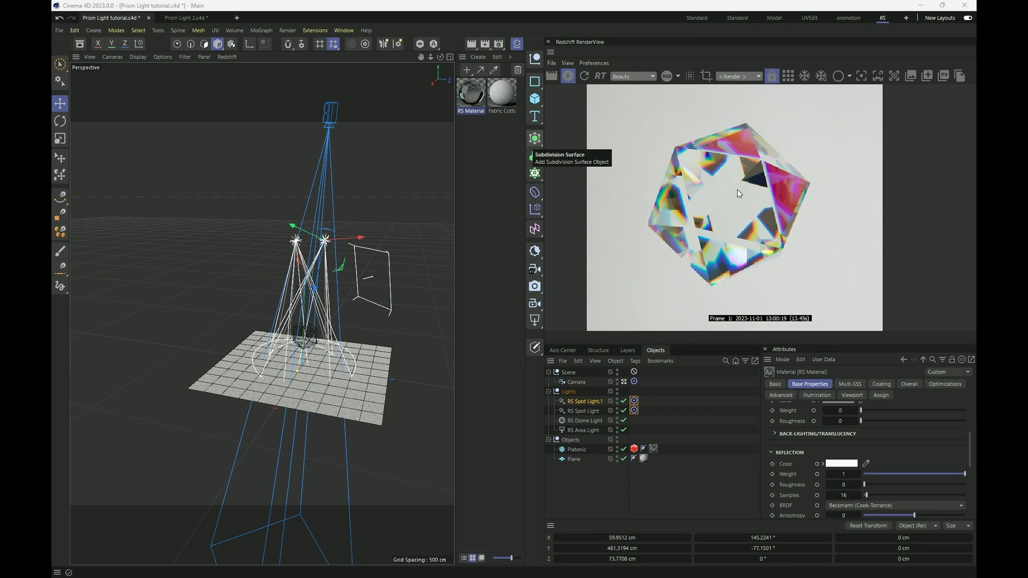
Open the glass RS Material in the Node Editor and add a Texture node in front of the material node.
{"action": "double_click", "coordinate": [471, 97]}
{"action": "left_click_drag", "start_coordinate": [547, 94], "coordinate": [322, 195]}
{"action": "double_click", "coordinate": [246, 321]}
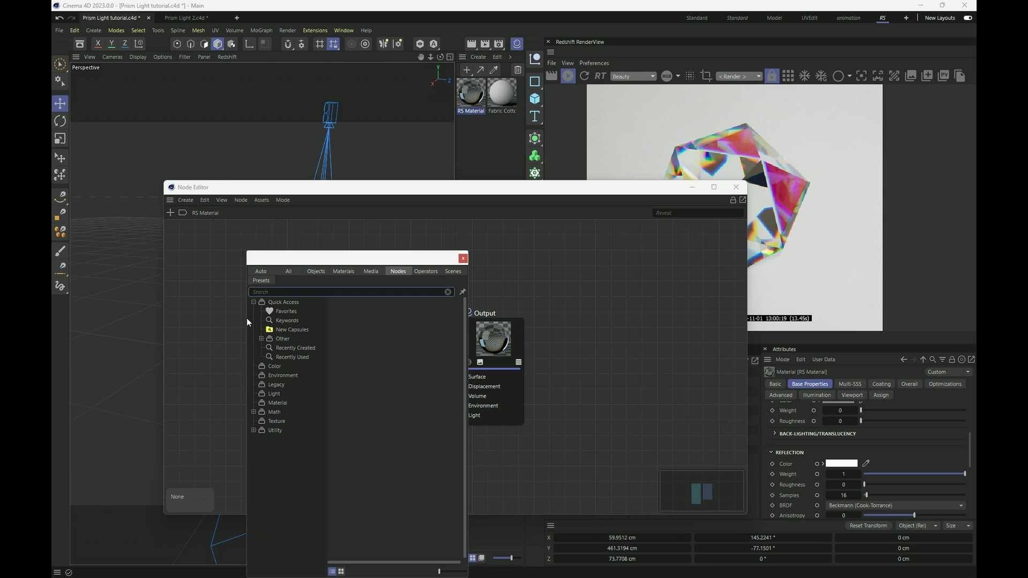
{"action": "type", "text": "te"}
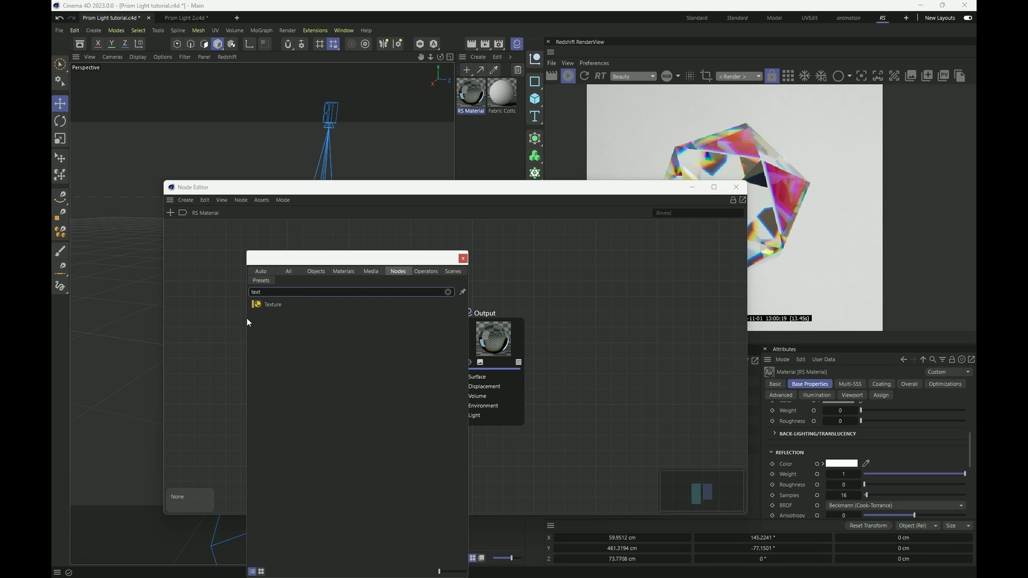
{"action": "type", "text": "xt"}
{"action": "key", "text": "Return"}
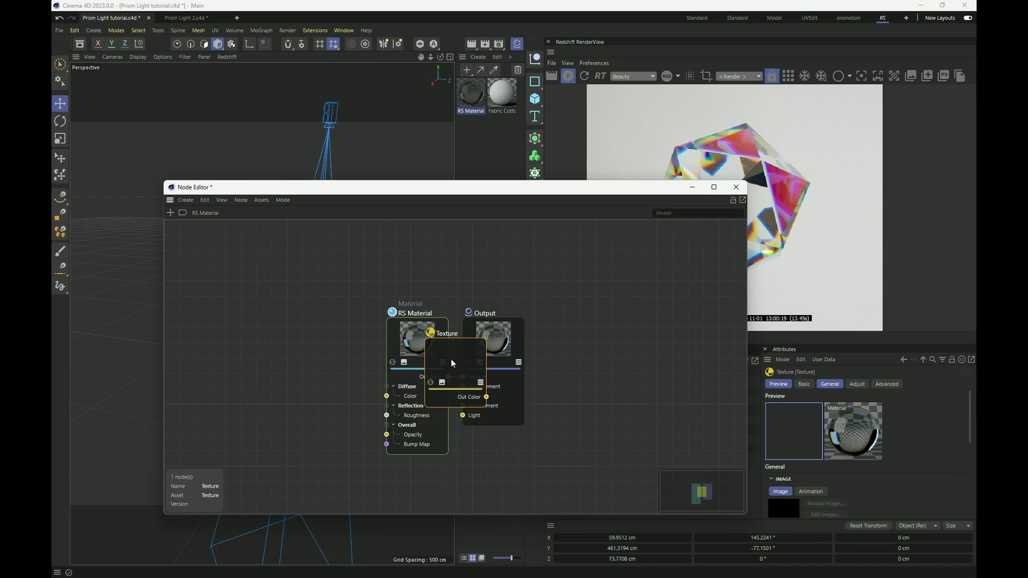
{"action": "left_click", "coordinate": [252, 328]}
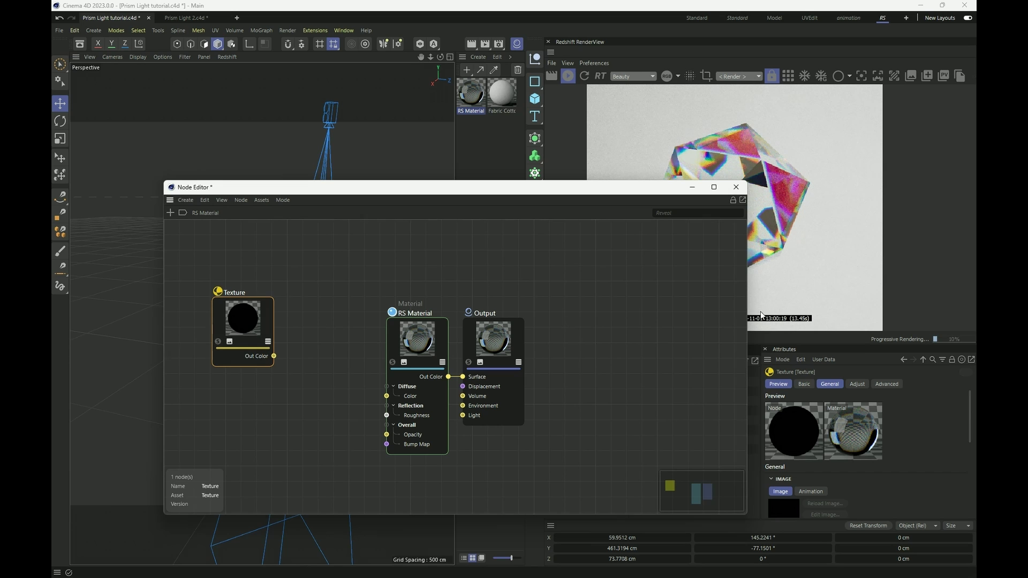
Load the Scratches 05 - Tileable image from the Desktop into the Texture node and dismiss the copy messages.
{"action": "left_click_drag", "start_coordinate": [621, 187], "coordinate": [582, 183]}
{"action": "scroll", "coordinate": [907, 444], "scroll_direction": "down", "scroll_amount": 4}
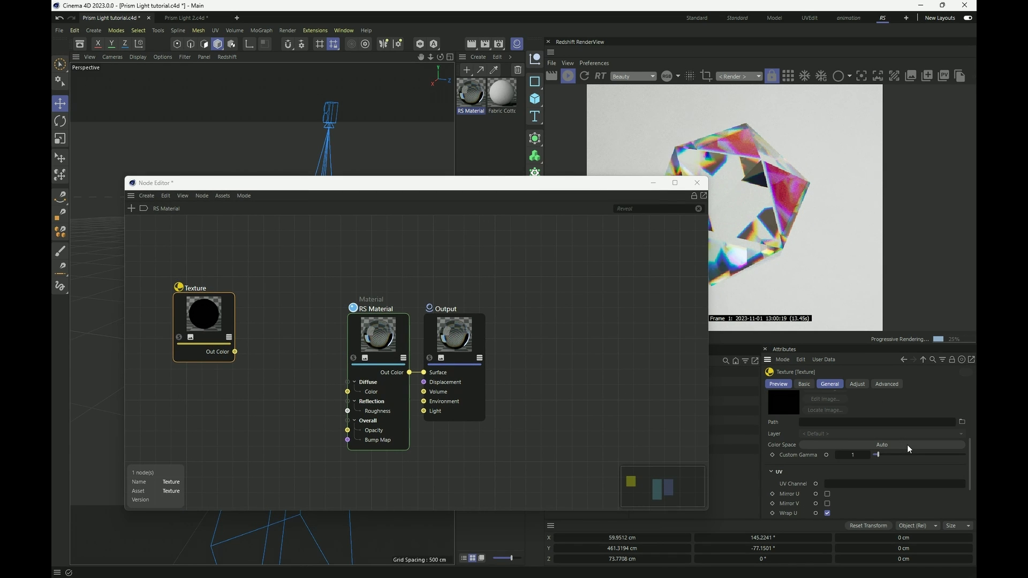
{"action": "left_click", "coordinate": [962, 422]}
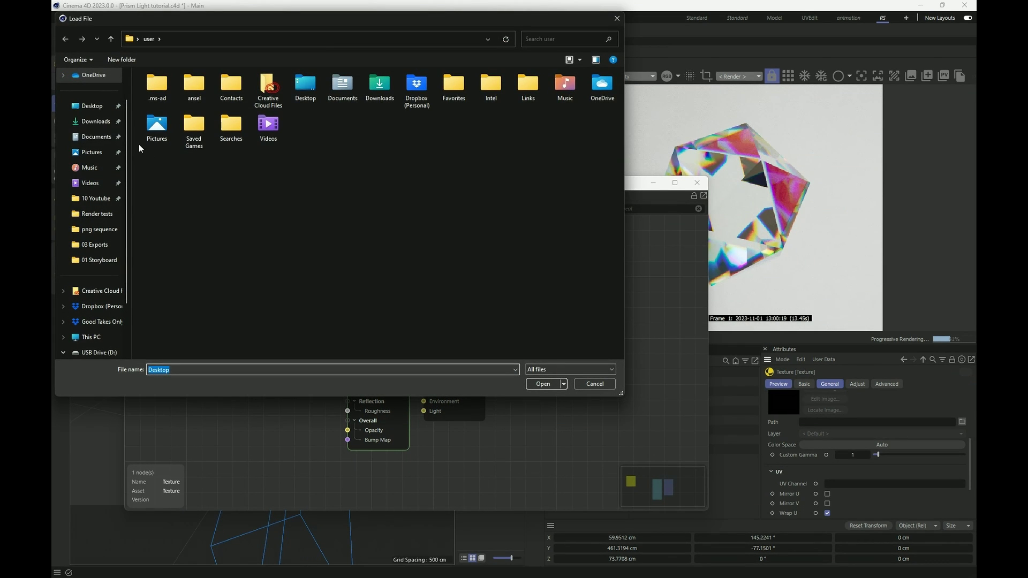
{"action": "left_click", "coordinate": [93, 106]}
{"action": "right_click", "coordinate": [268, 159]}
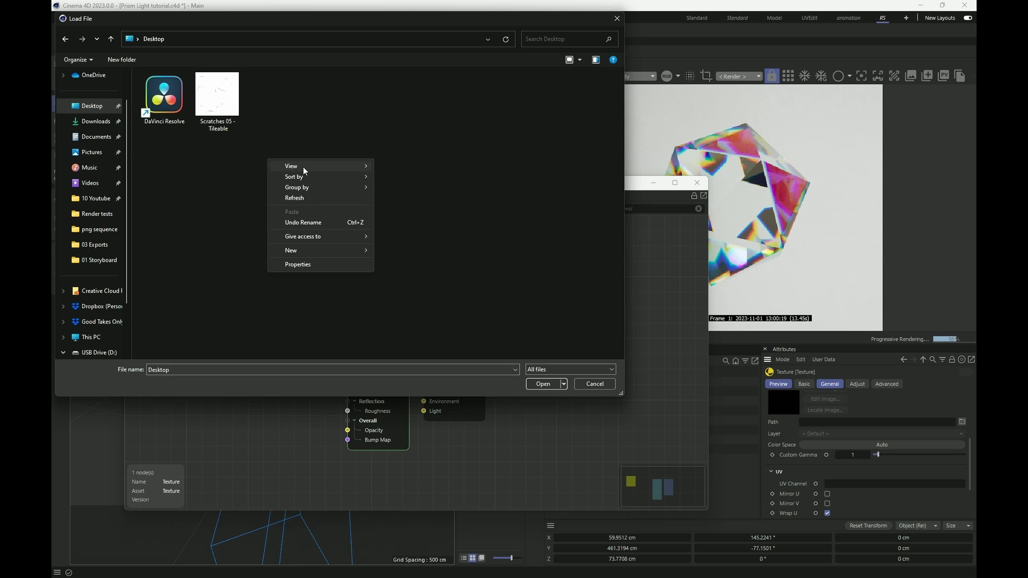
{"action": "mouse_move", "coordinate": [303, 166]}
{"action": "left_click", "coordinate": [436, 168]}
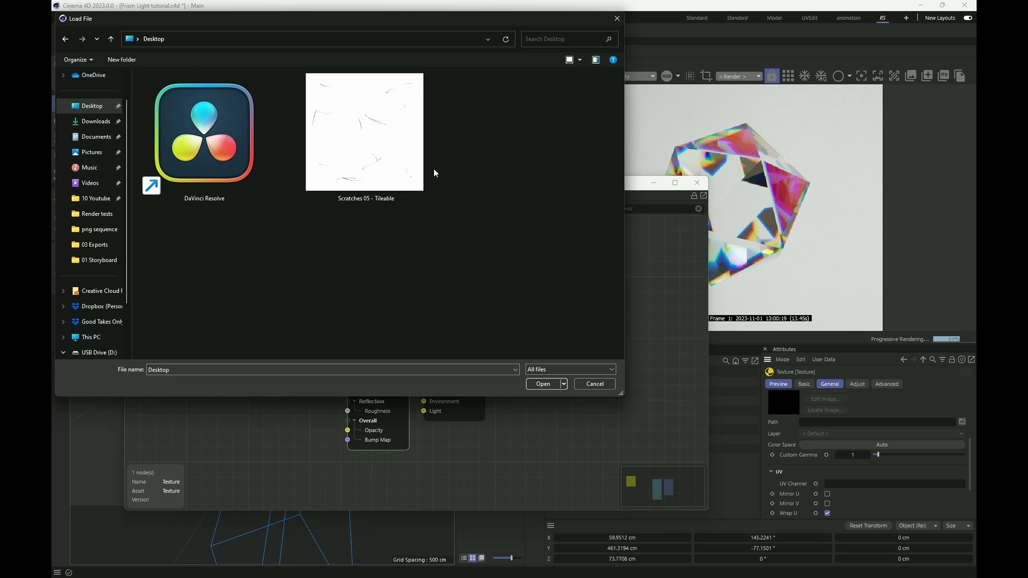
{"action": "left_click", "coordinate": [367, 129]}
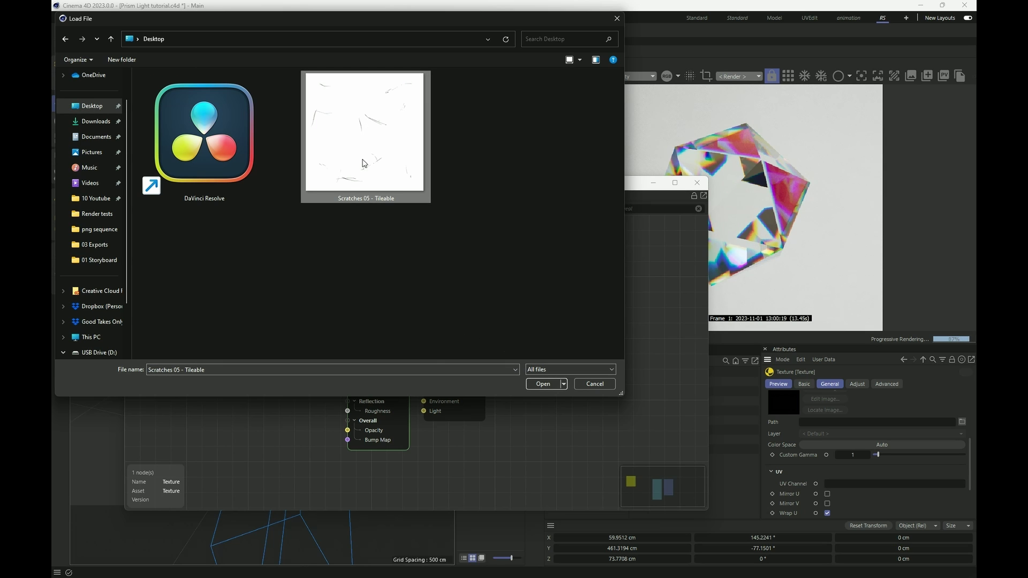
{"action": "left_click", "coordinate": [543, 384]}
{"action": "left_click", "coordinate": [542, 336]}
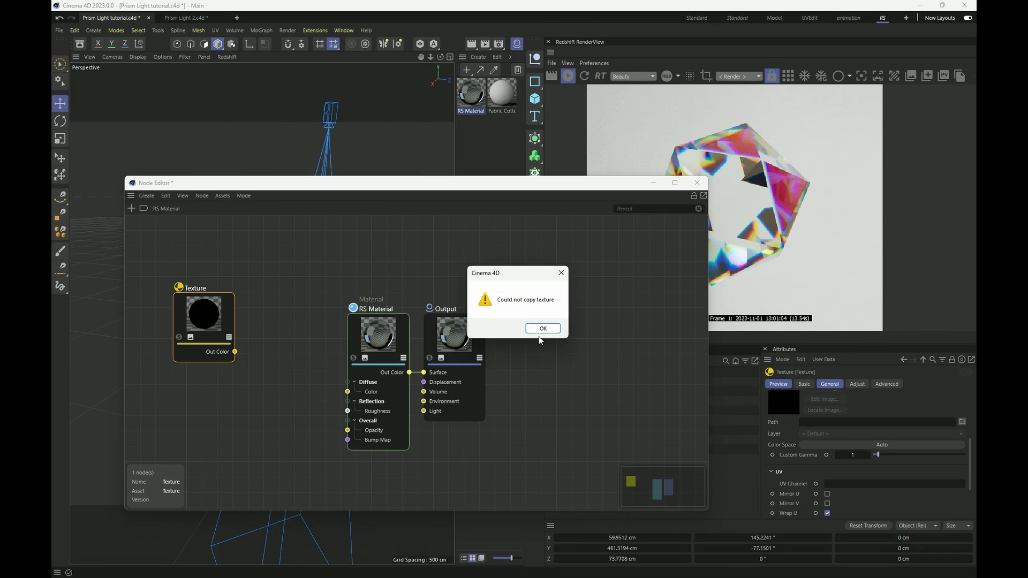
{"action": "left_click", "coordinate": [537, 328]}
Add a Bump Map node and place it between the Texture node and the RS Material node.
{"action": "left_click_drag", "start_coordinate": [199, 332], "coordinate": [193, 343]}
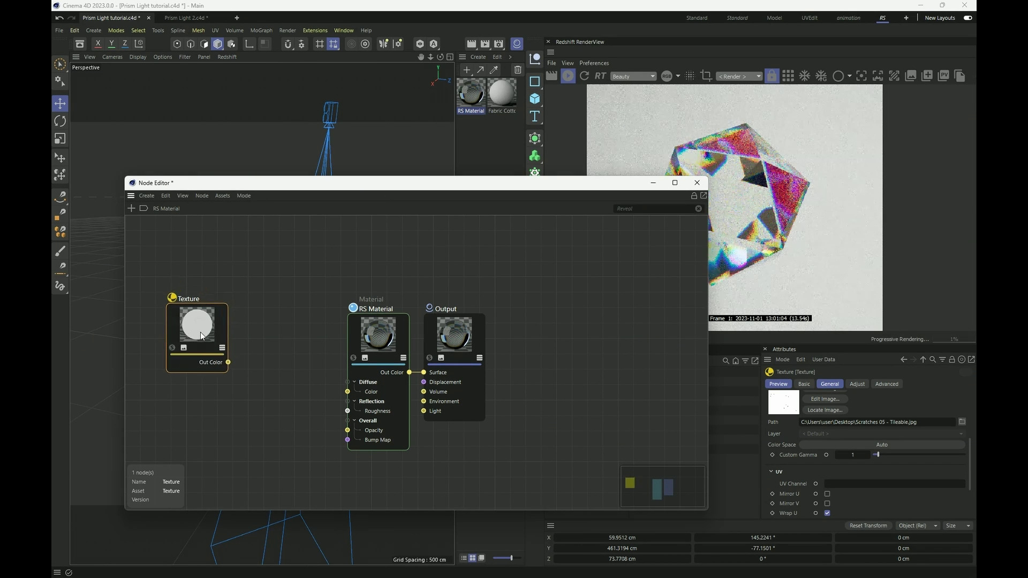
{"action": "left_click", "coordinate": [278, 356]}
{"action": "double_click", "coordinate": [278, 356]}
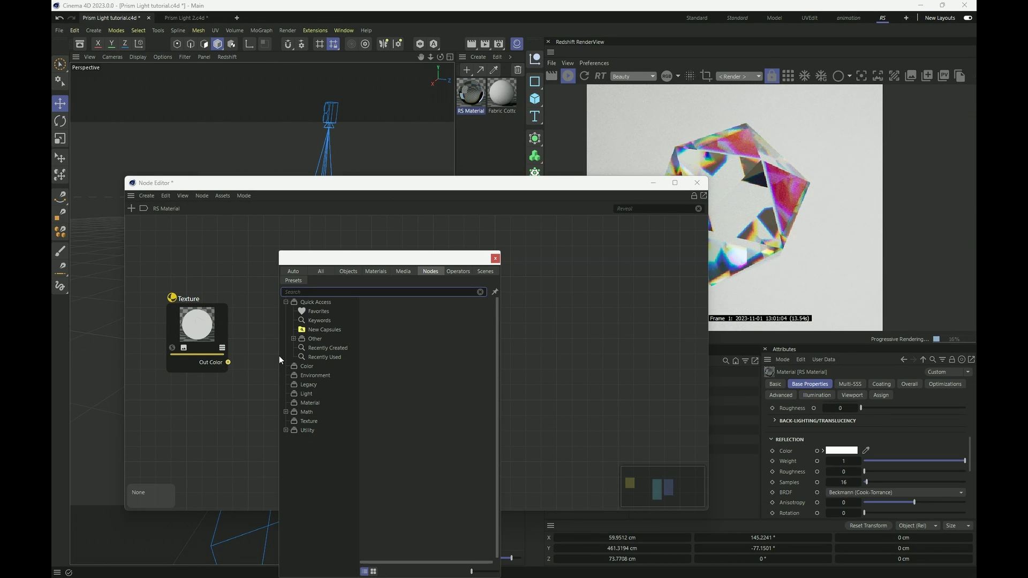
{"action": "type", "text": "bump"}
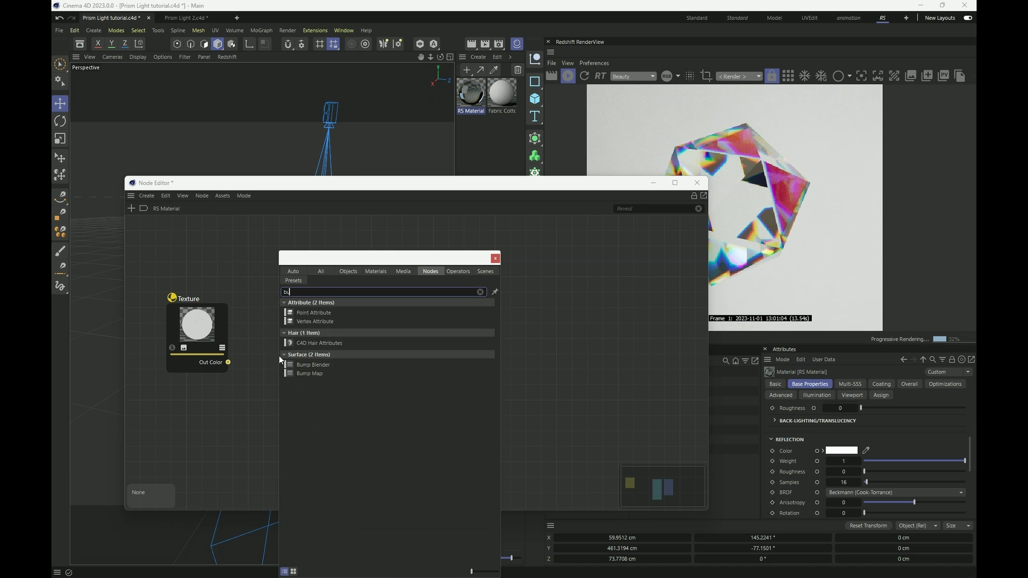
{"action": "key", "text": "Down"}
{"action": "key", "text": "Down"}
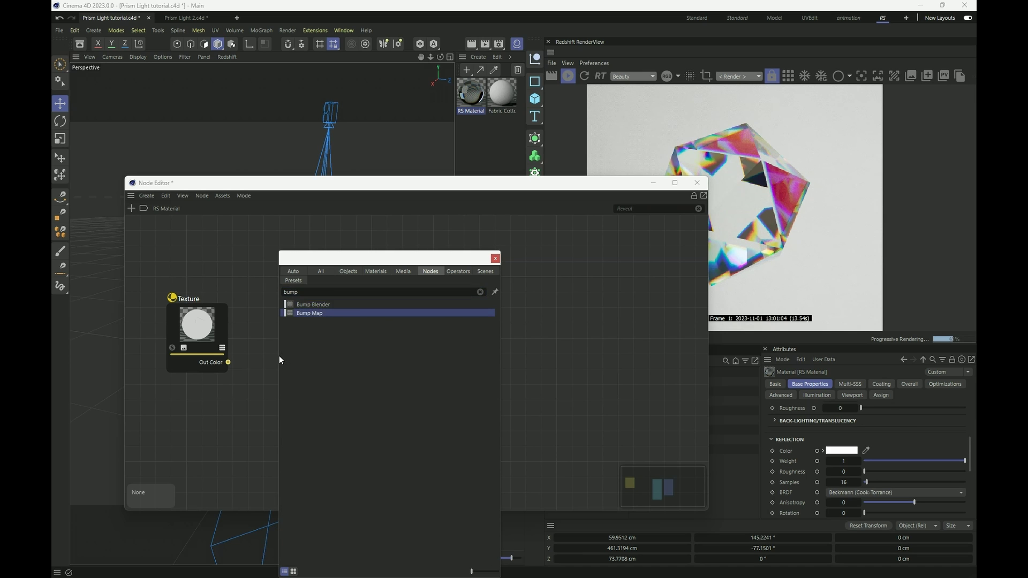
{"action": "key", "text": "Return"}
{"action": "left_click_drag", "start_coordinate": [411, 348], "coordinate": [281, 274]}
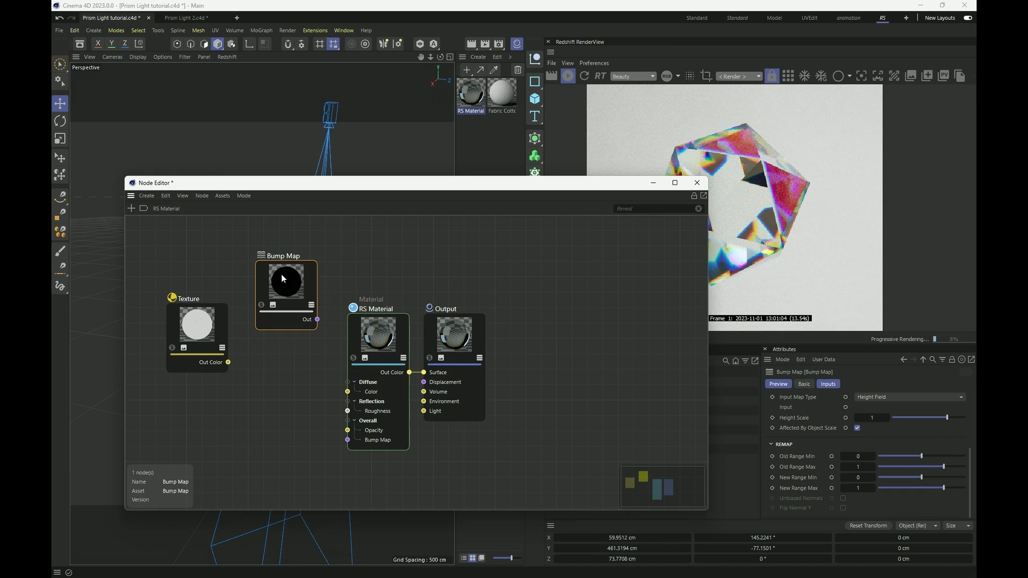
Connect the Texture color to the Bump Map's texture input and the Bump Map output to the RS Material's Bump Map input.
{"action": "left_click_drag", "start_coordinate": [226, 362], "coordinate": [266, 306]}
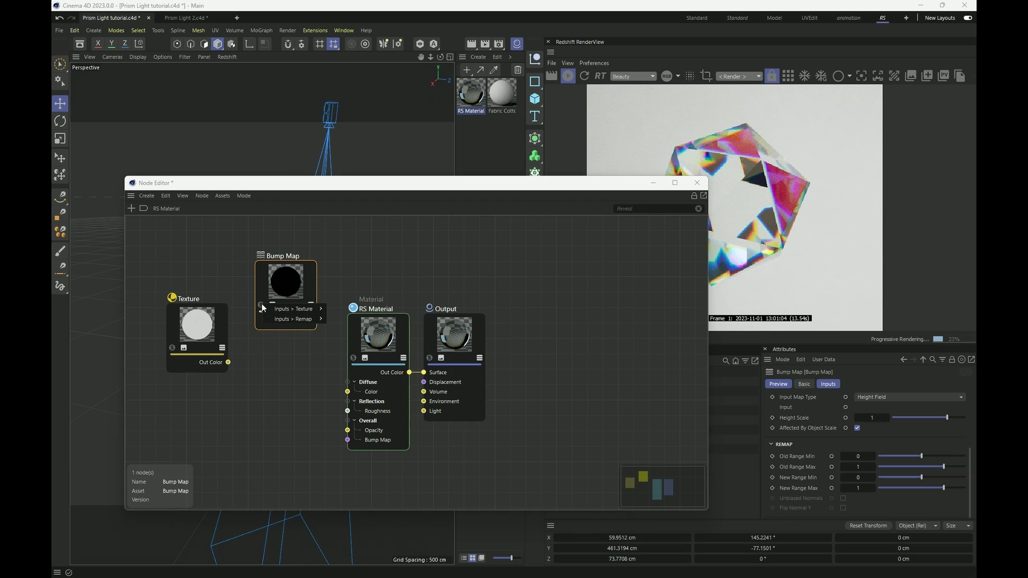
{"action": "mouse_move", "coordinate": [290, 311]}
{"action": "left_click", "coordinate": [361, 329]}
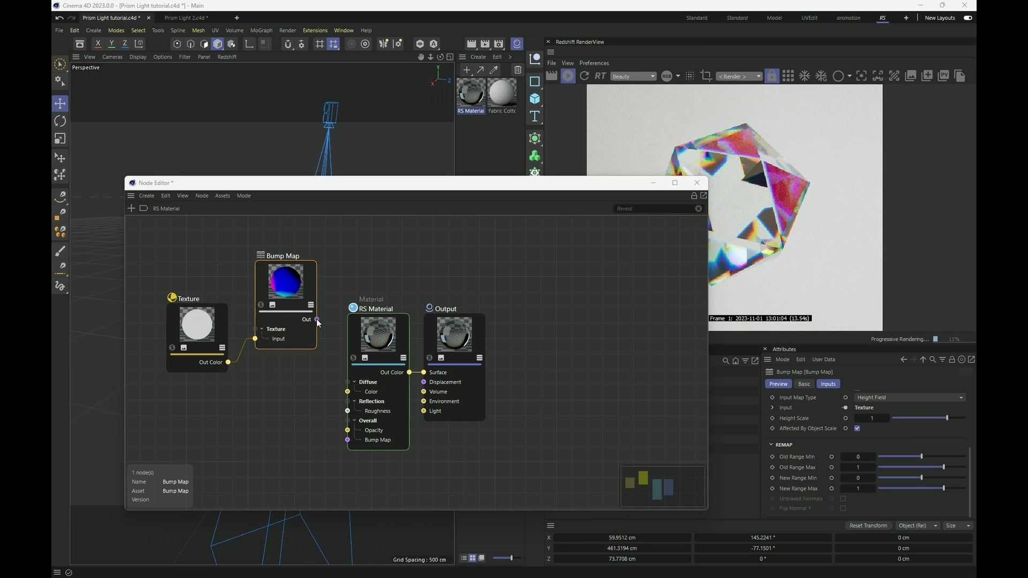
{"action": "left_click_drag", "start_coordinate": [317, 319], "coordinate": [348, 440]}
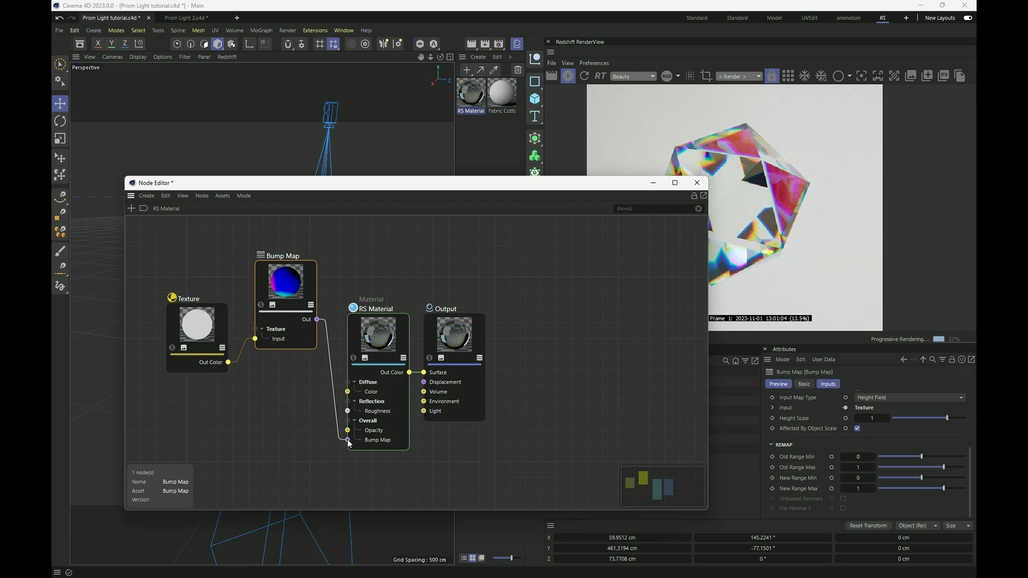
{"action": "left_click_drag", "start_coordinate": [375, 183], "coordinate": [318, 219]}
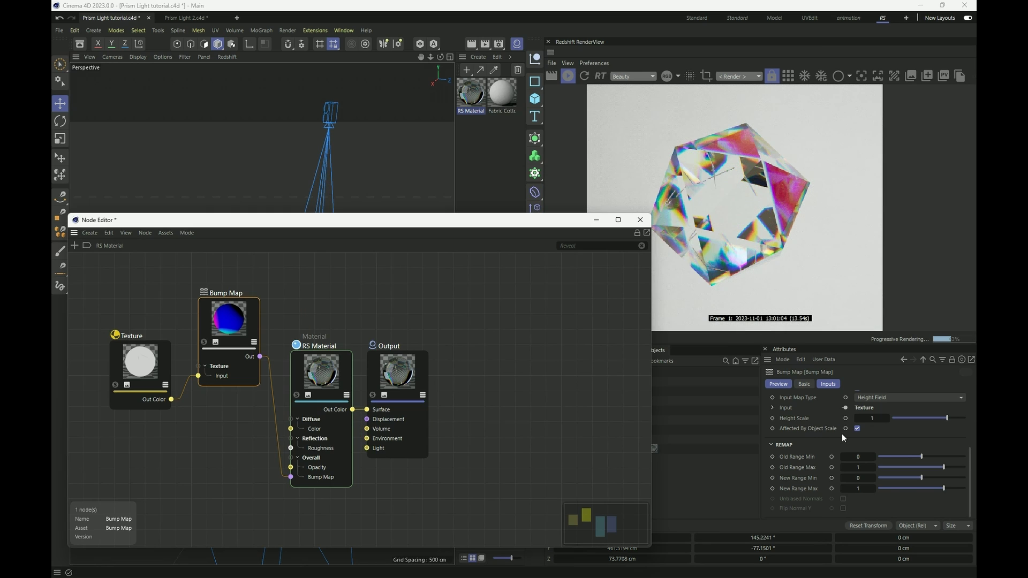
Set the Bump Map node's Height Scale to 0.05.
{"action": "left_click", "coordinate": [881, 417]}
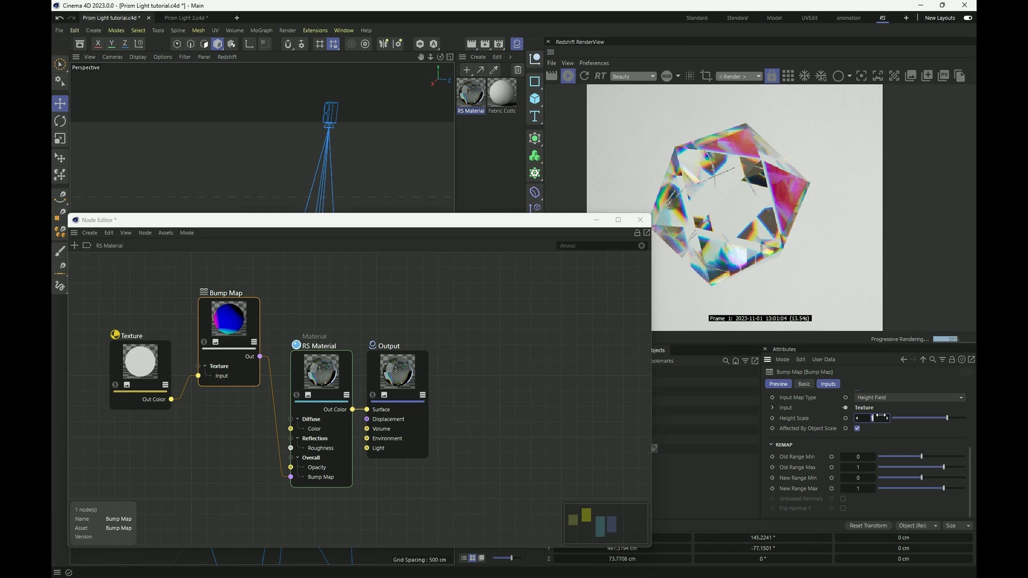
{"action": "type", "text": "0.05"}
{"action": "key", "text": "Return"}
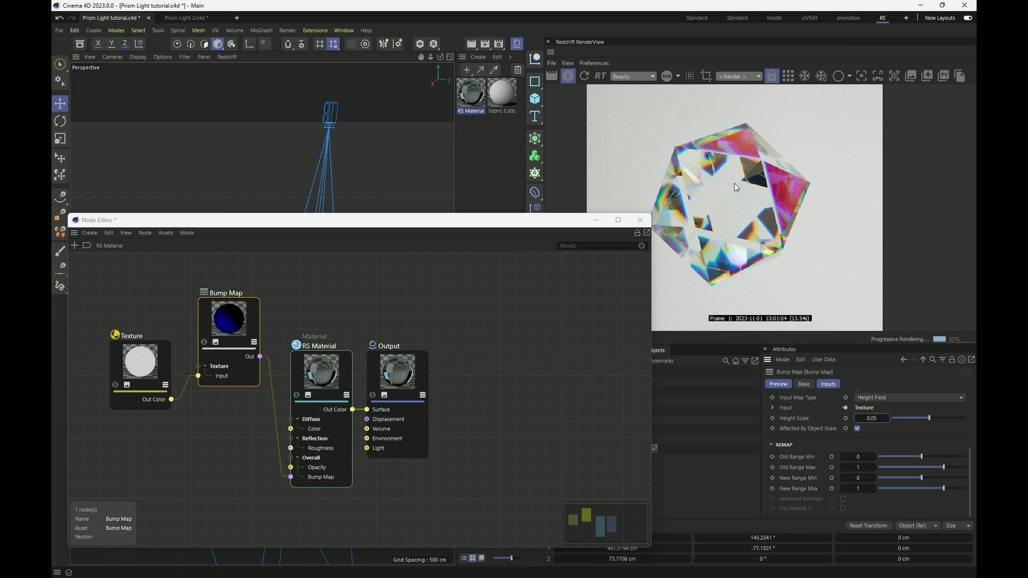
Set the scratch Texture node's UV Remap Scale to 5 in both directions and check the scratches in the render.
{"action": "left_click", "coordinate": [148, 365]}
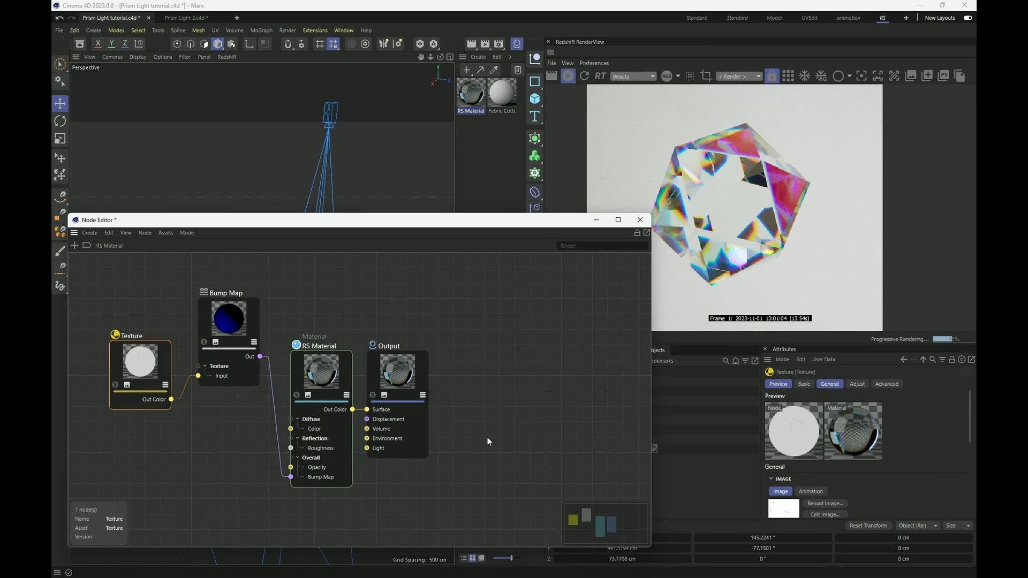
{"action": "scroll", "coordinate": [925, 467], "scroll_direction": "down", "scroll_amount": 5}
{"action": "left_click", "coordinate": [833, 480]}
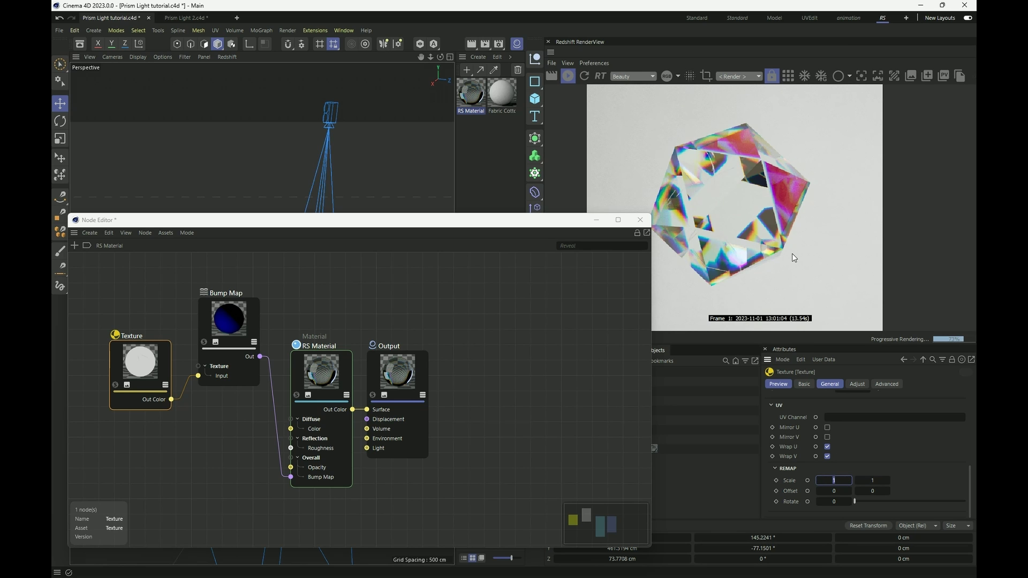
{"action": "type", "text": "5"}
{"action": "key", "text": "Tab"}
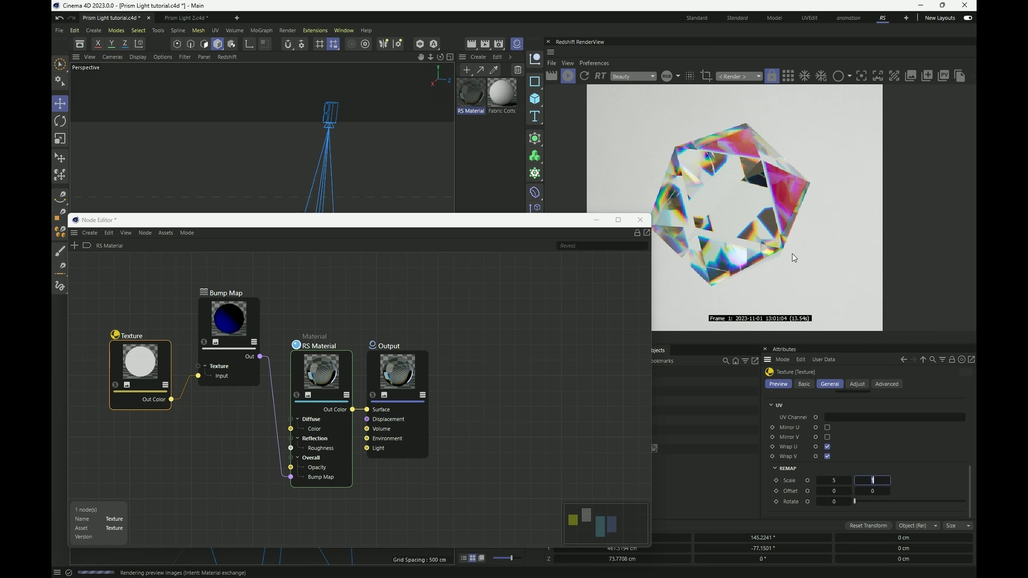
{"action": "type", "text": "5"}
{"action": "key", "text": "Return"}
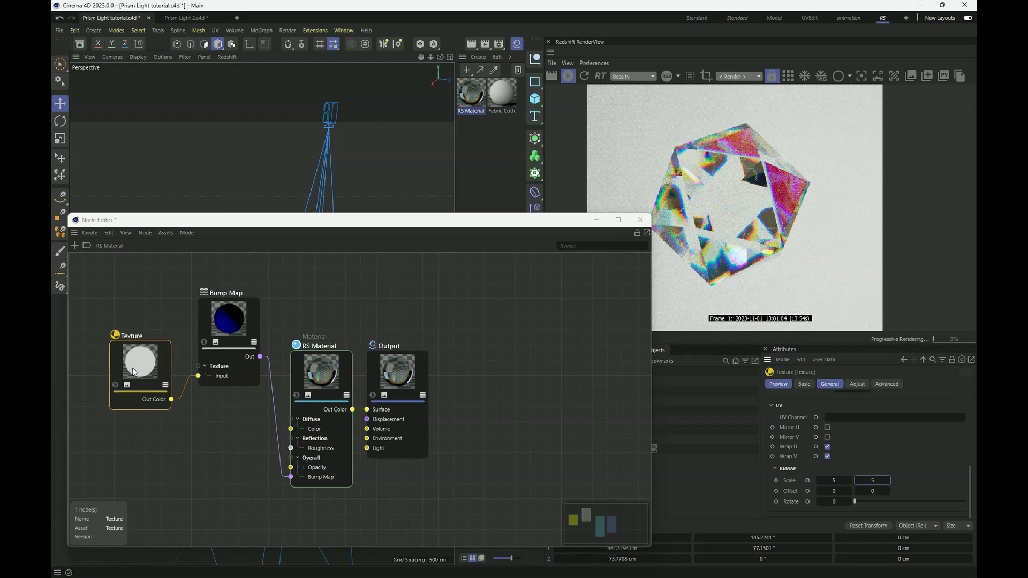
{"action": "scroll", "coordinate": [736, 176], "scroll_direction": "up", "scroll_amount": 5}
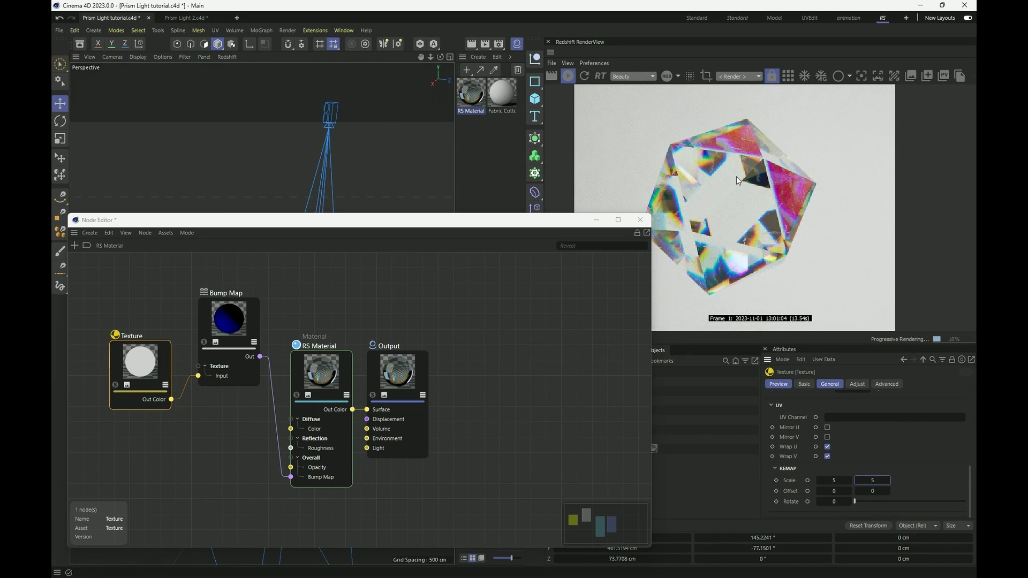
{"action": "scroll", "coordinate": [740, 182], "scroll_direction": "down", "scroll_amount": 5}
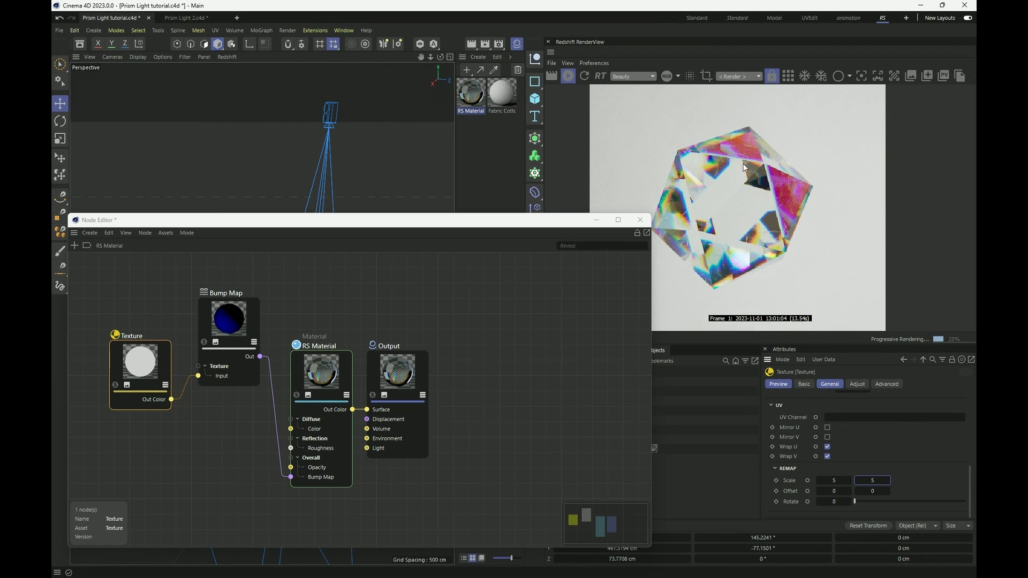
Move the Node Editor off the object list, enable bucket rendering in the RenderView, and inspect the glass surface up close.
{"action": "left_click_drag", "start_coordinate": [518, 220], "coordinate": [414, 172]}
{"action": "left_click", "coordinate": [788, 76]}
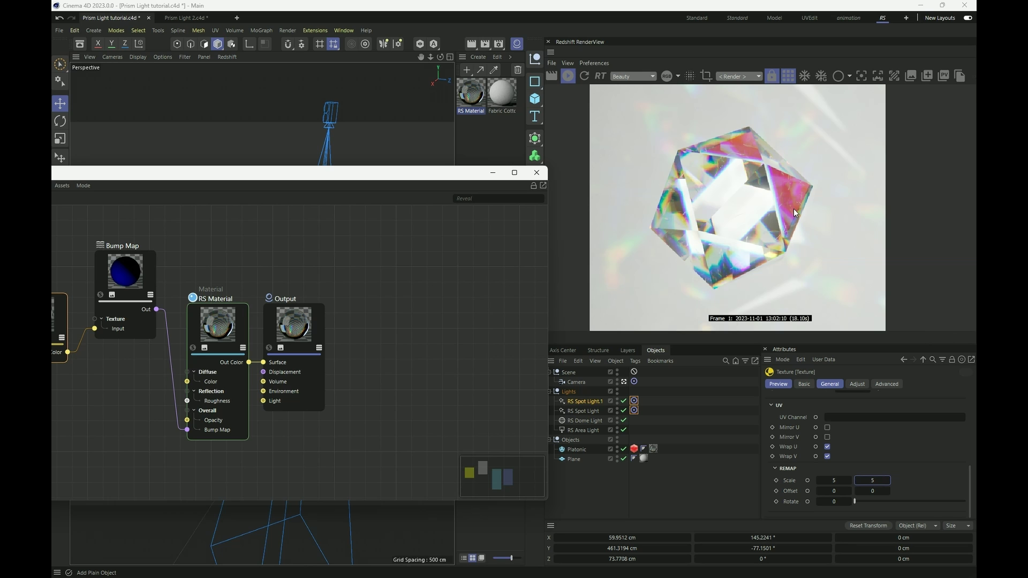
{"action": "scroll", "coordinate": [797, 211], "scroll_direction": "up", "scroll_amount": 4}
{"action": "scroll", "coordinate": [783, 199], "scroll_direction": "down", "scroll_amount": 4}
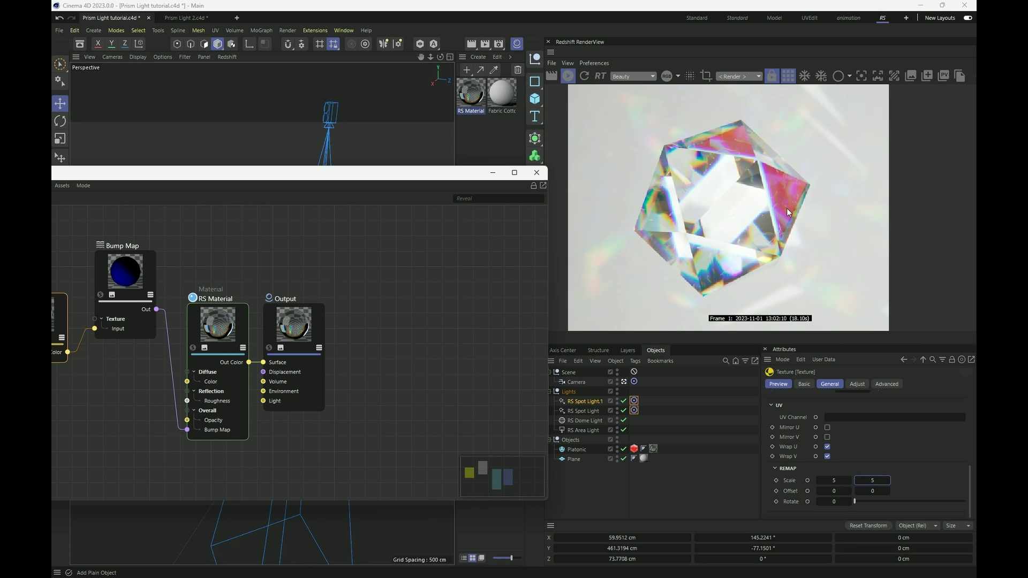
{"action": "scroll", "coordinate": [788, 212], "scroll_direction": "down", "scroll_amount": 1}
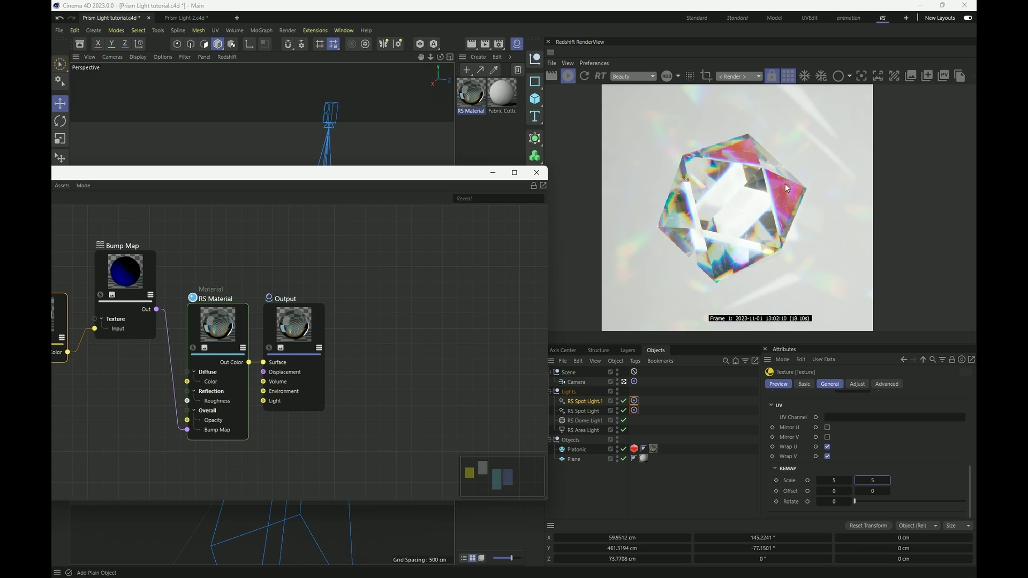
{"action": "scroll", "coordinate": [786, 179], "scroll_direction": "up", "scroll_amount": 2}
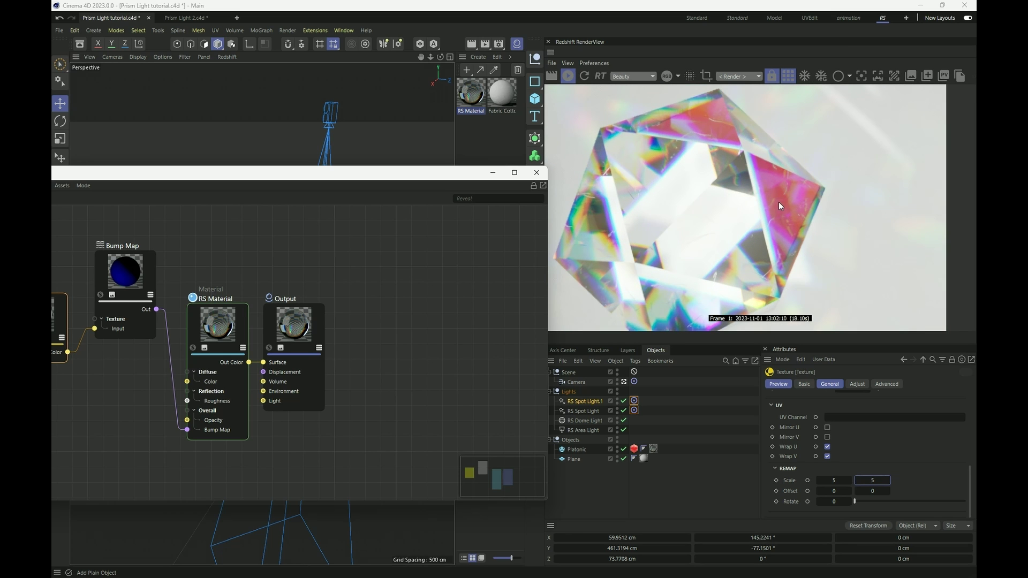
{"action": "scroll", "coordinate": [778, 202], "scroll_direction": "down", "scroll_amount": 2}
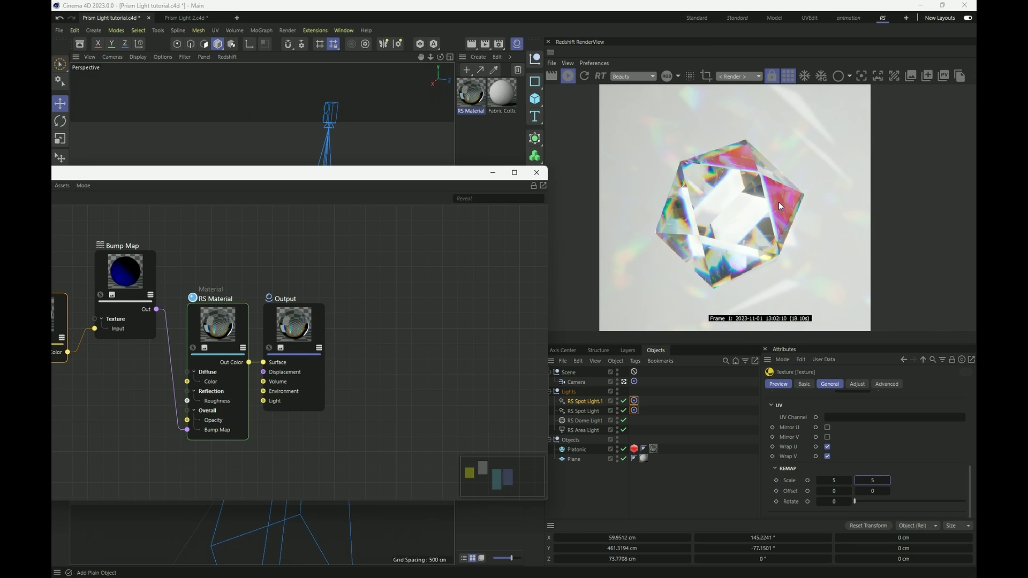